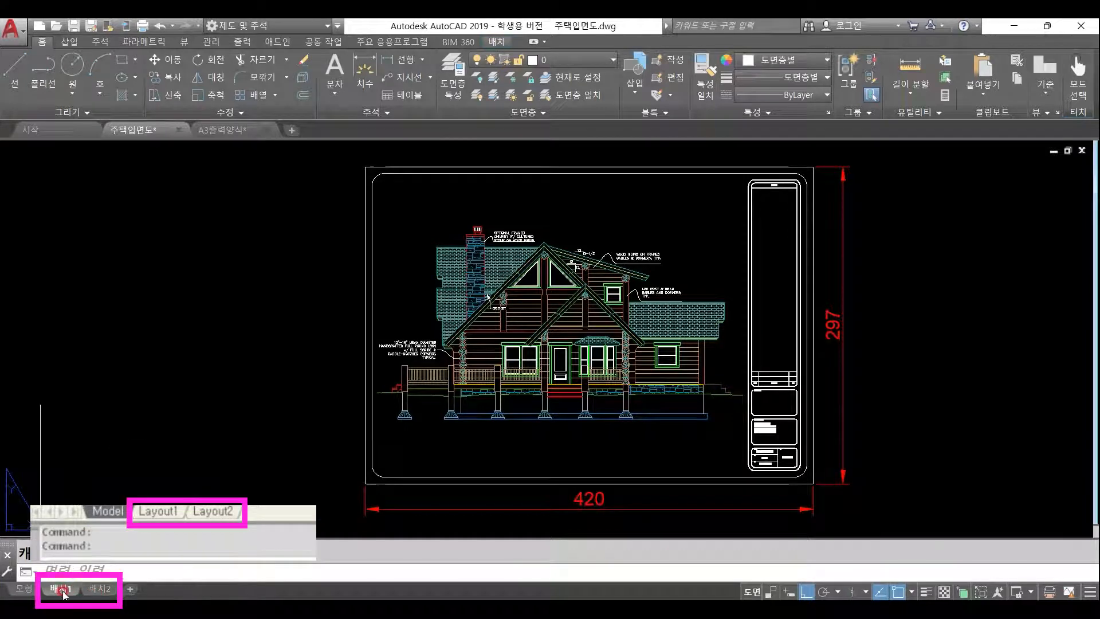
Step: Compare the sheet frame's dimensions in model space with those on layout 배치1
{"action": "mouse_move", "coordinate": [106, 593]}
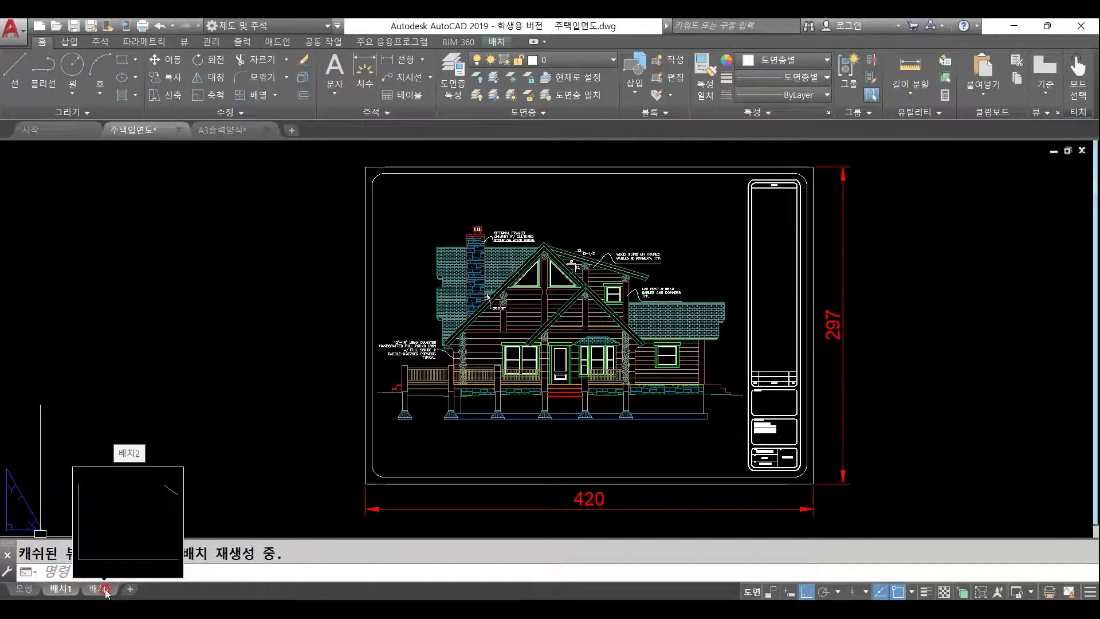
{"action": "mouse_move", "coordinate": [31, 595]}
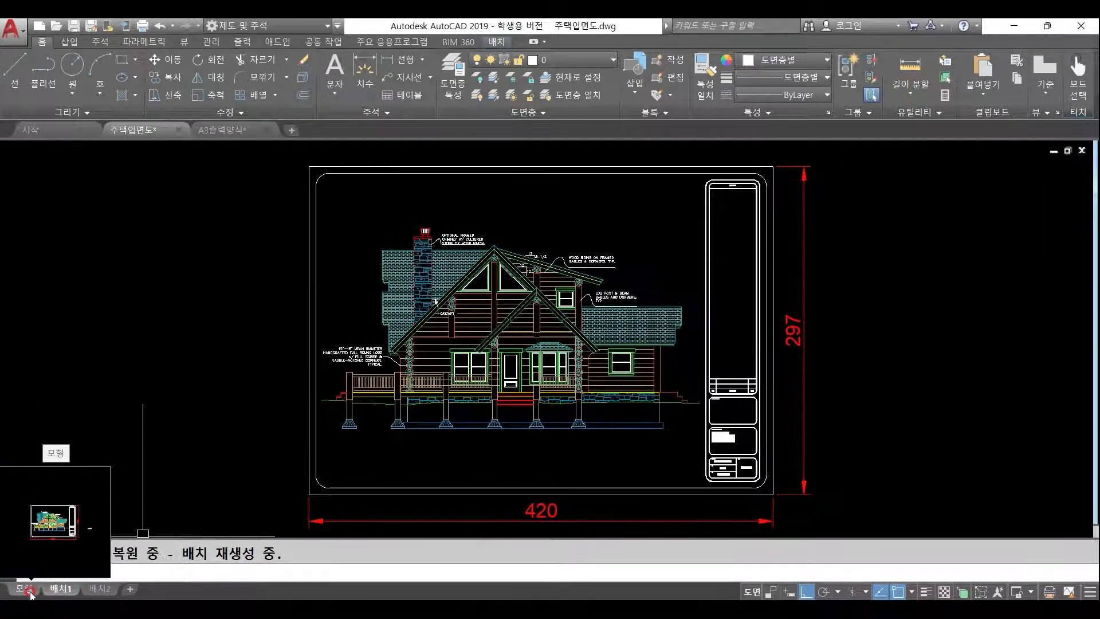
{"action": "left_click", "coordinate": [32, 595]}
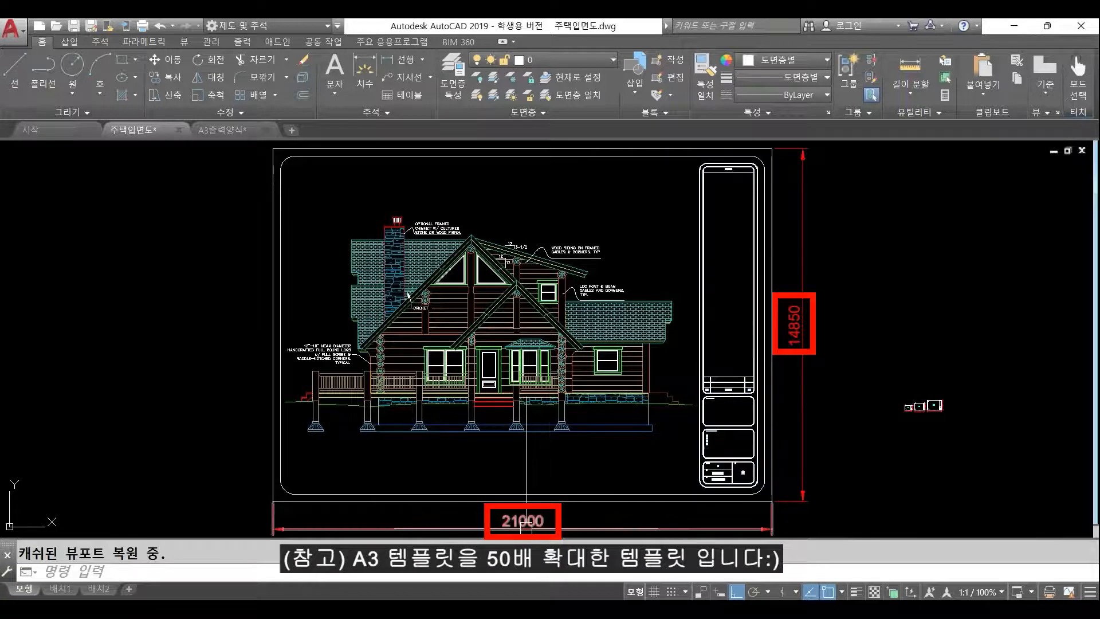
{"action": "left_click", "coordinate": [60, 590]}
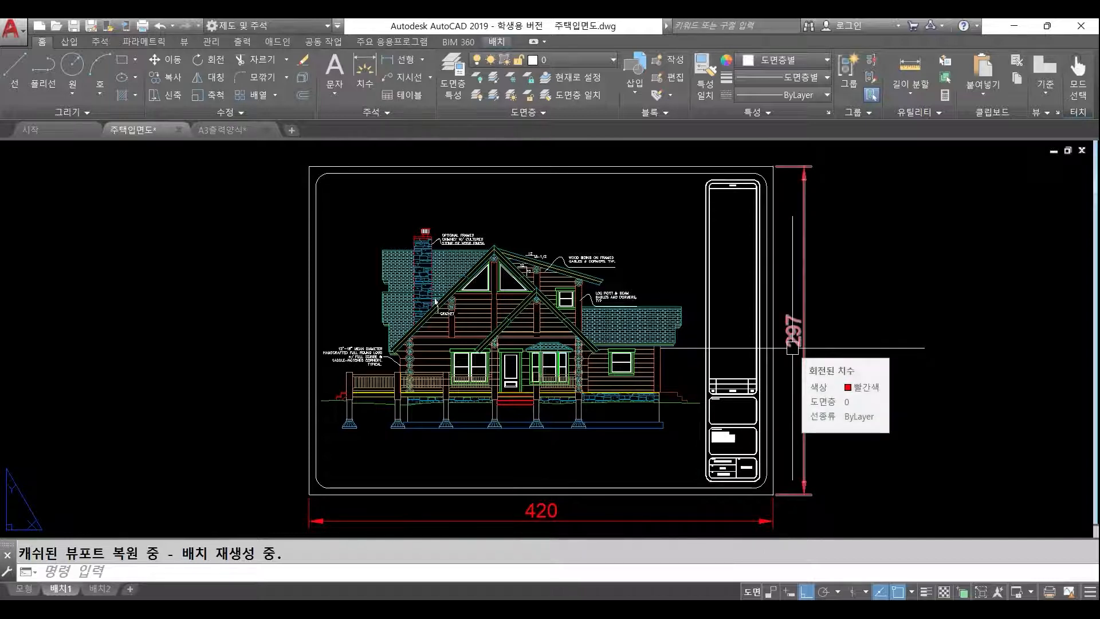
{"action": "left_click", "coordinate": [24, 588]}
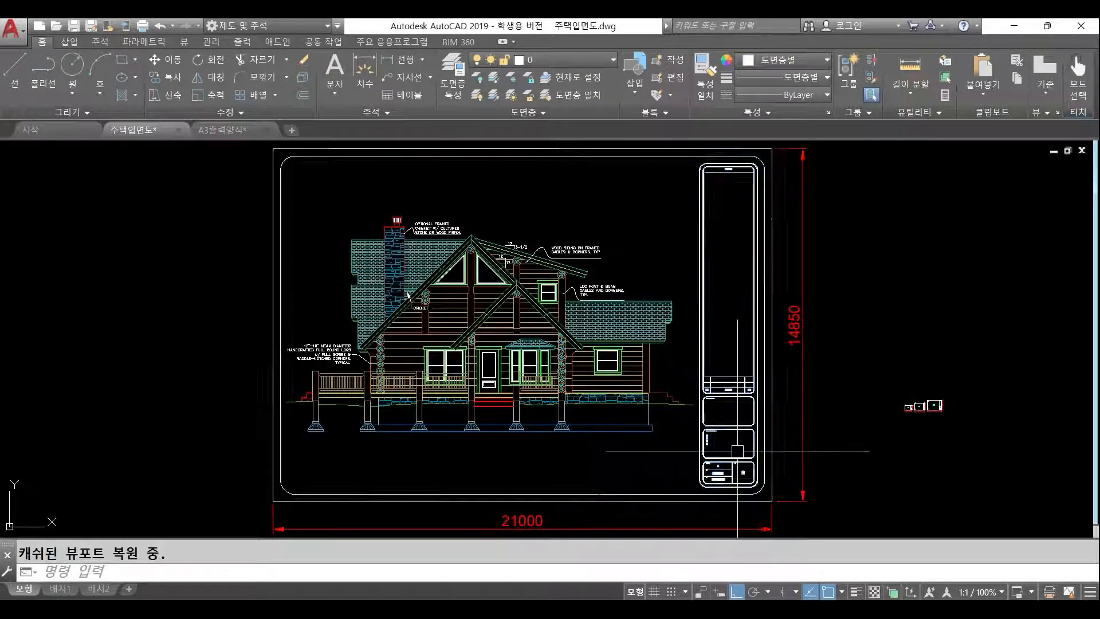
{"action": "left_click", "coordinate": [60, 588]}
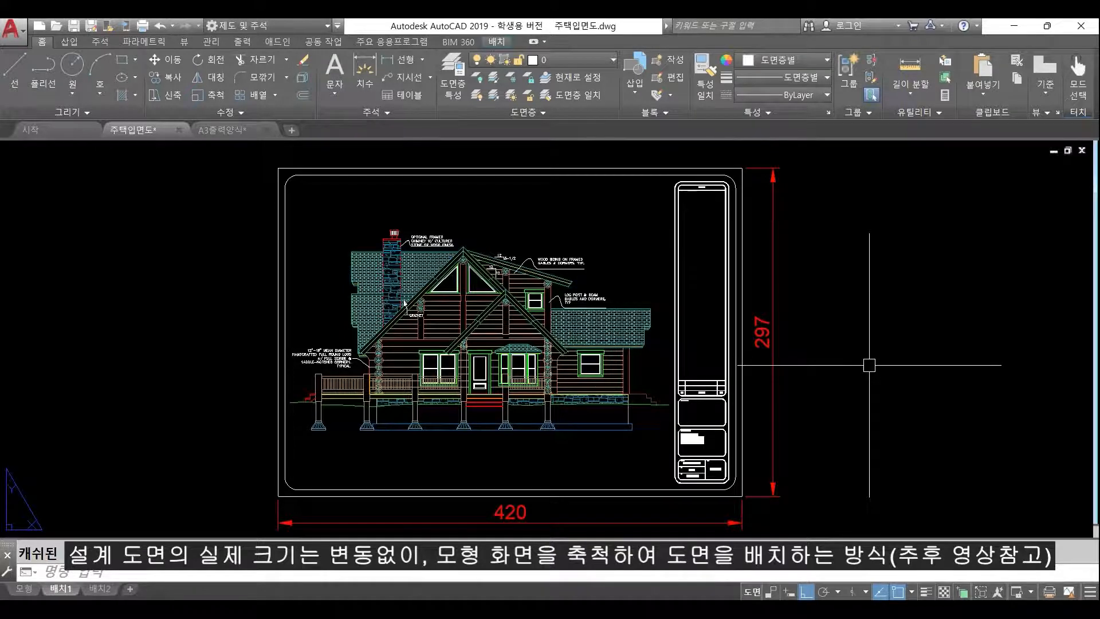
{"action": "scroll", "coordinate": [869, 365], "scroll_direction": "up", "scroll_amount": 2}
{"action": "scroll", "coordinate": [868, 363], "scroll_direction": "down", "scroll_amount": 2}
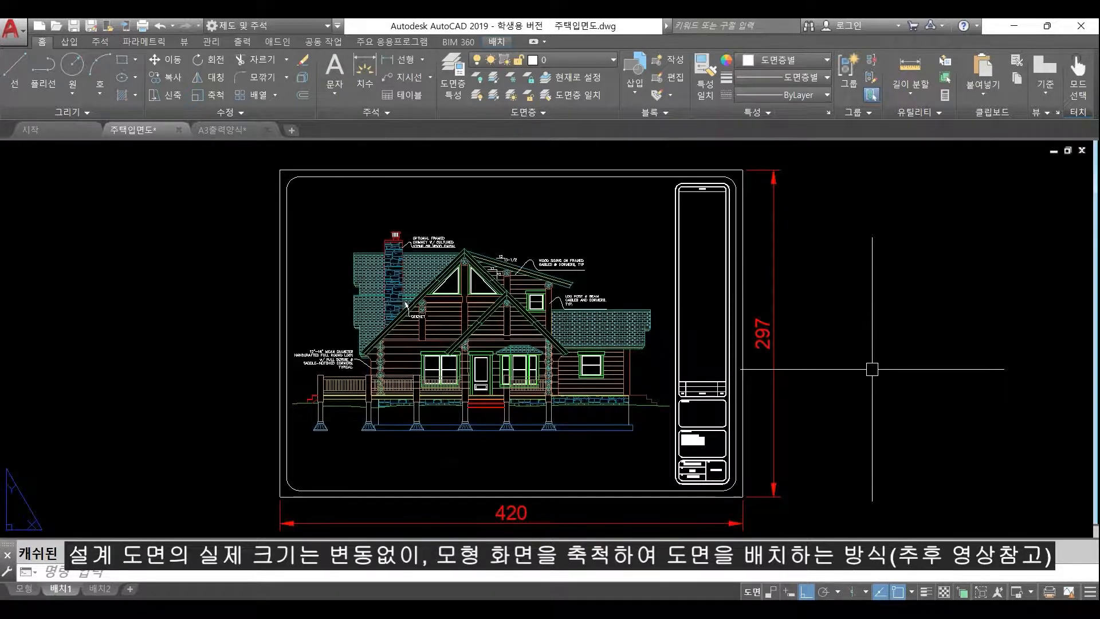
{"action": "scroll", "coordinate": [872, 369], "scroll_direction": "up", "scroll_amount": 2}
{"action": "scroll", "coordinate": [871, 369], "scroll_direction": "down", "scroll_amount": 2}
{"action": "scroll", "coordinate": [873, 370], "scroll_direction": "up", "scroll_amount": 2}
{"action": "scroll", "coordinate": [873, 370], "scroll_direction": "down", "scroll_amount": 2}
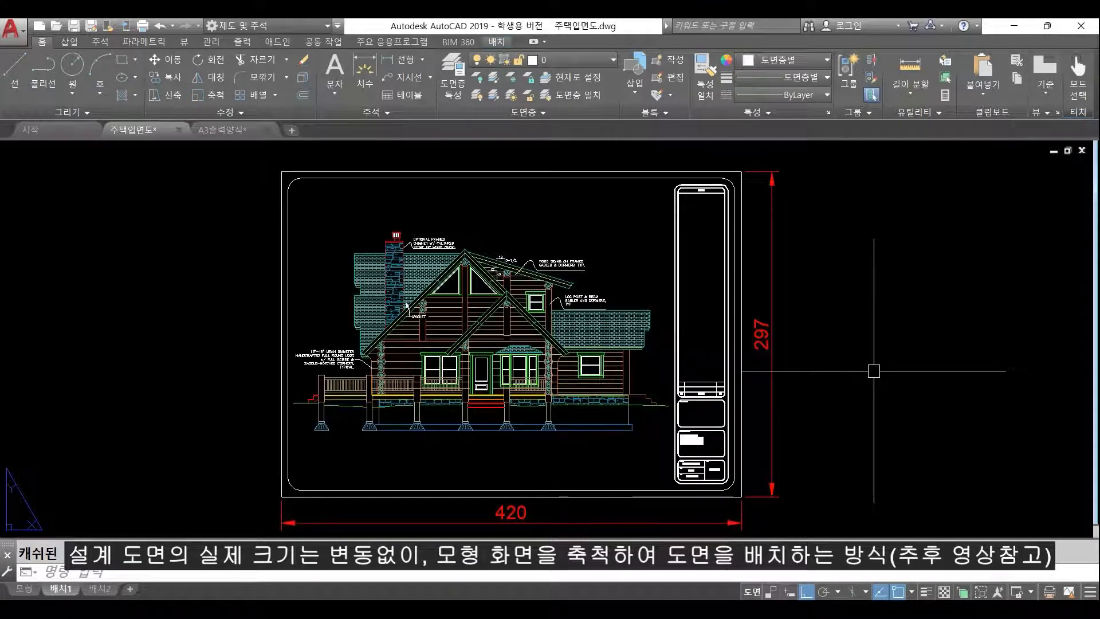
{"action": "scroll", "coordinate": [873, 370], "scroll_direction": "up", "scroll_amount": 2}
{"action": "scroll", "coordinate": [874, 370], "scroll_direction": "down", "scroll_amount": 2}
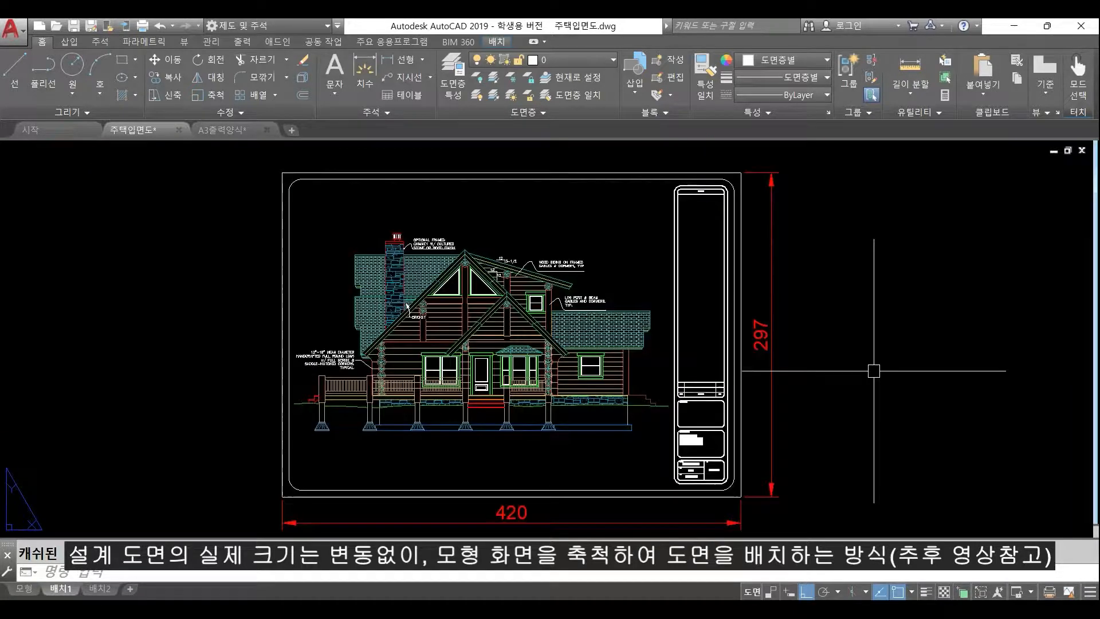
{"action": "scroll", "coordinate": [874, 370], "scroll_direction": "up", "scroll_amount": 2}
{"action": "scroll", "coordinate": [874, 371], "scroll_direction": "down", "scroll_amount": 2}
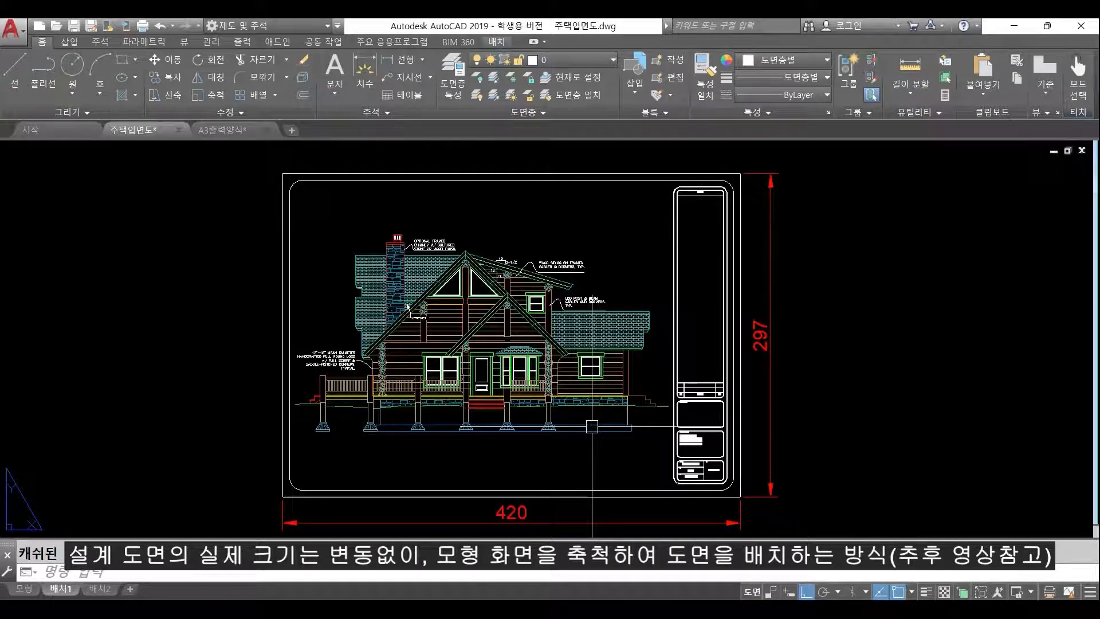
Step: Inspect the scale entry in the title block of layout 배치1 and return to model space
{"action": "scroll", "coordinate": [655, 443], "scroll_direction": "up", "scroll_amount": 10}
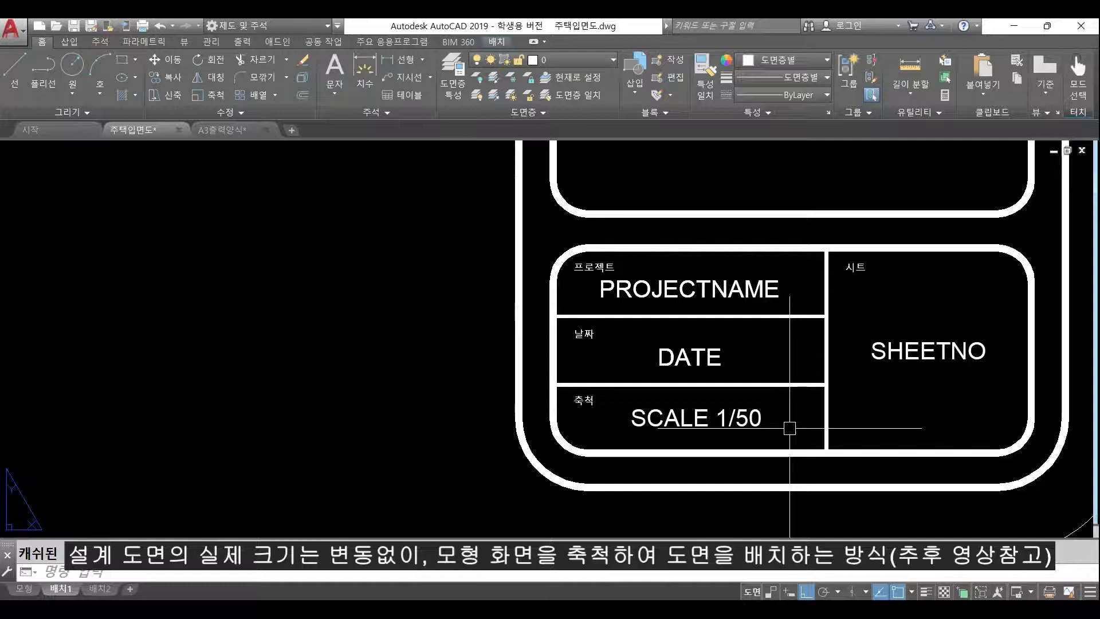
{"action": "scroll", "coordinate": [791, 428], "scroll_direction": "down", "scroll_amount": 10}
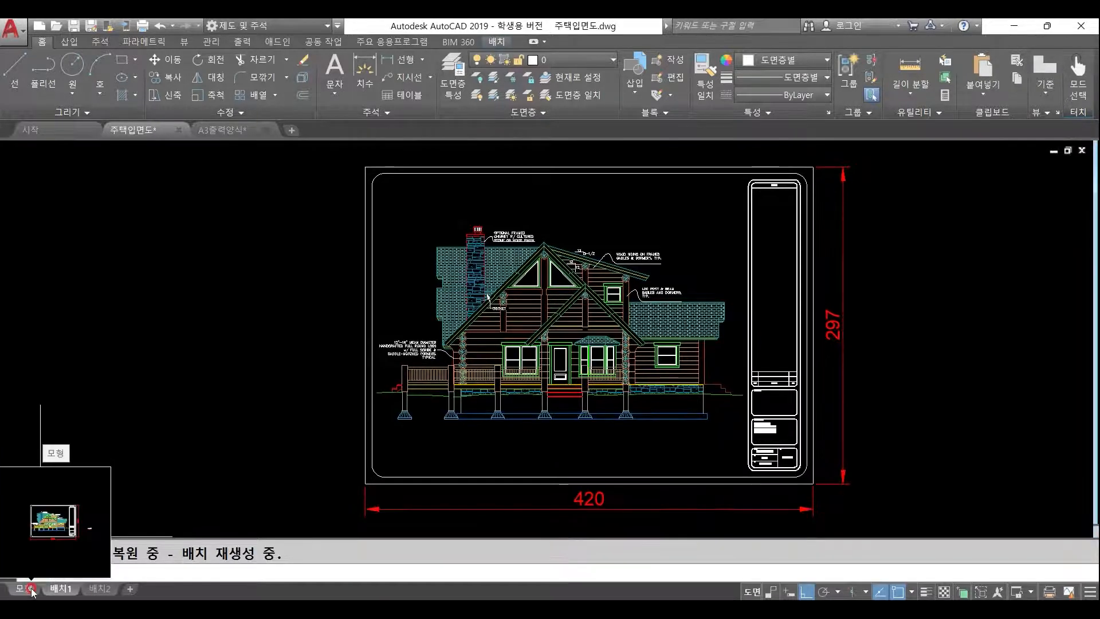
{"action": "left_click", "coordinate": [25, 588]}
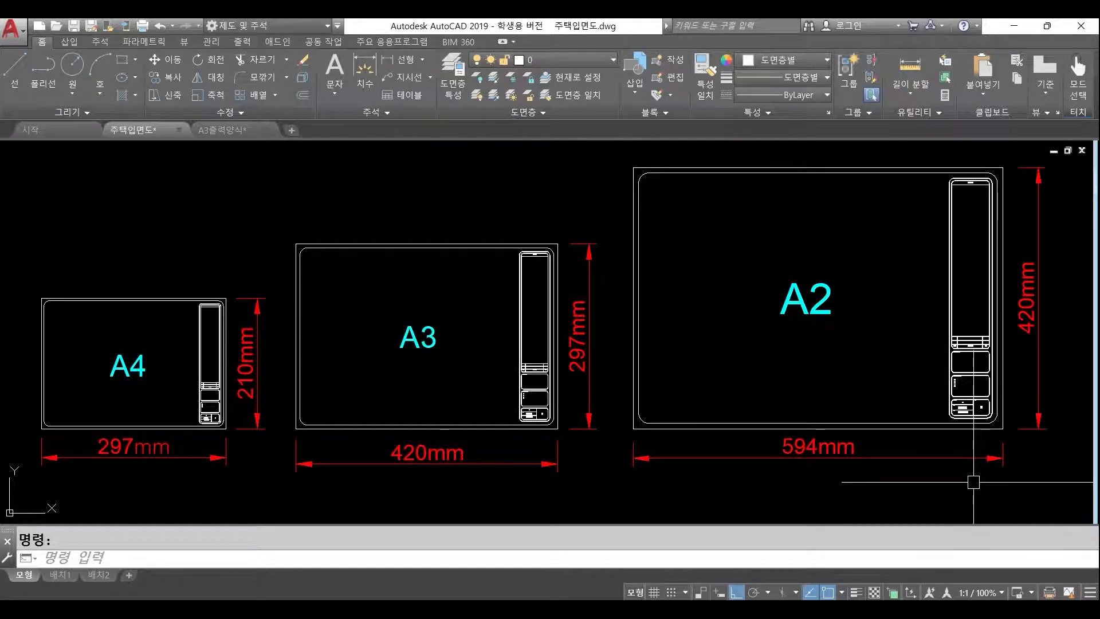
{"action": "scroll", "coordinate": [627, 362], "scroll_direction": "down", "scroll_amount": 2}
{"action": "left_click", "coordinate": [405, 265]}
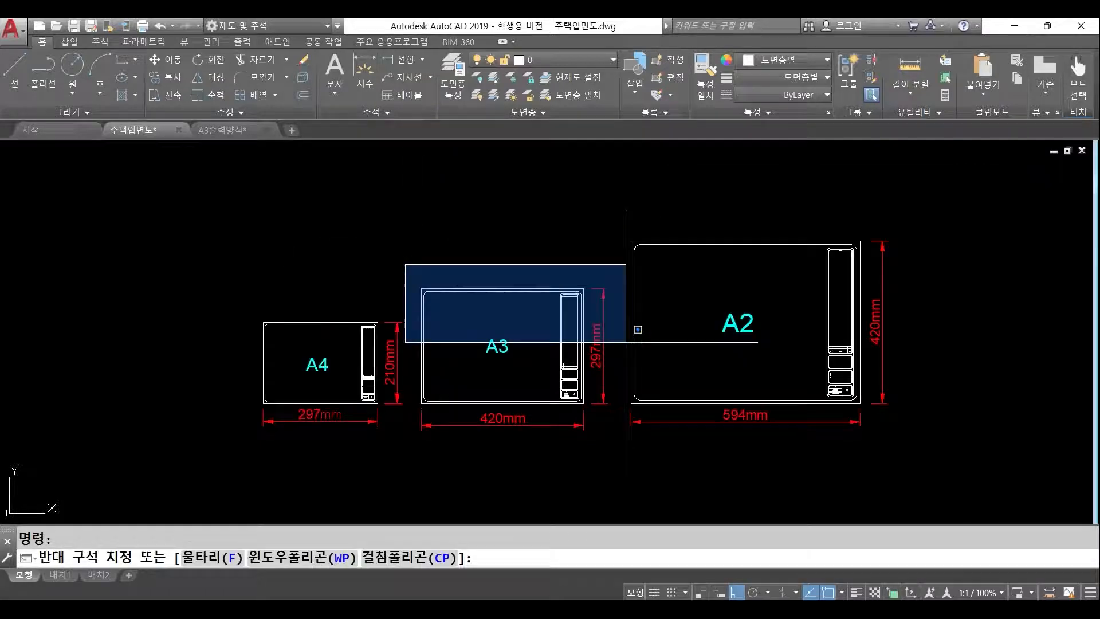
{"action": "left_click", "coordinate": [616, 456]}
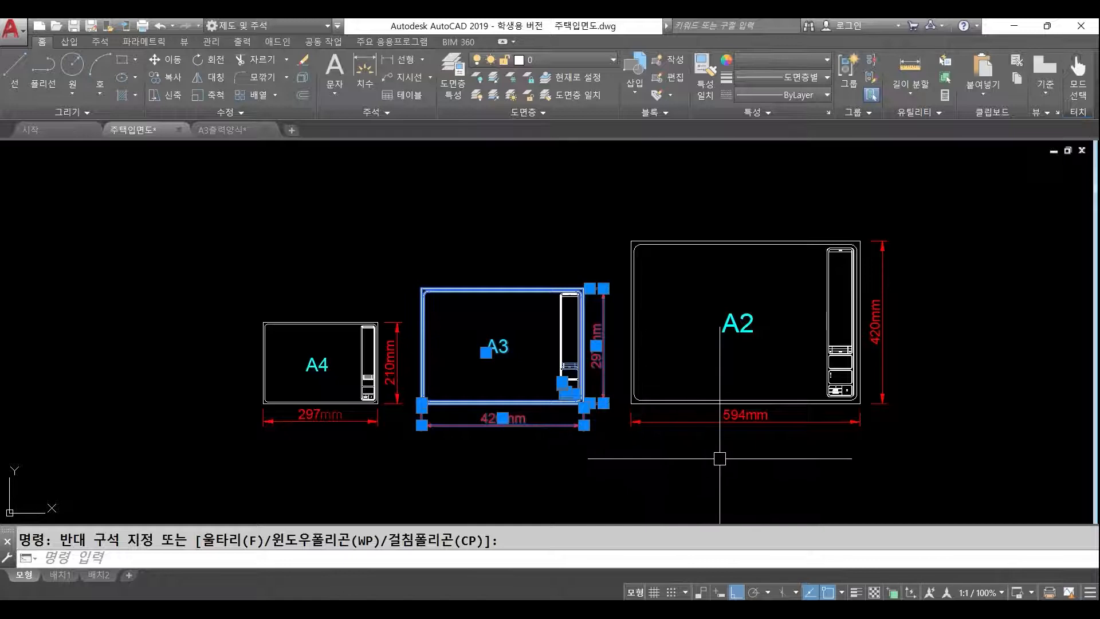
{"action": "key", "text": "Escape"}
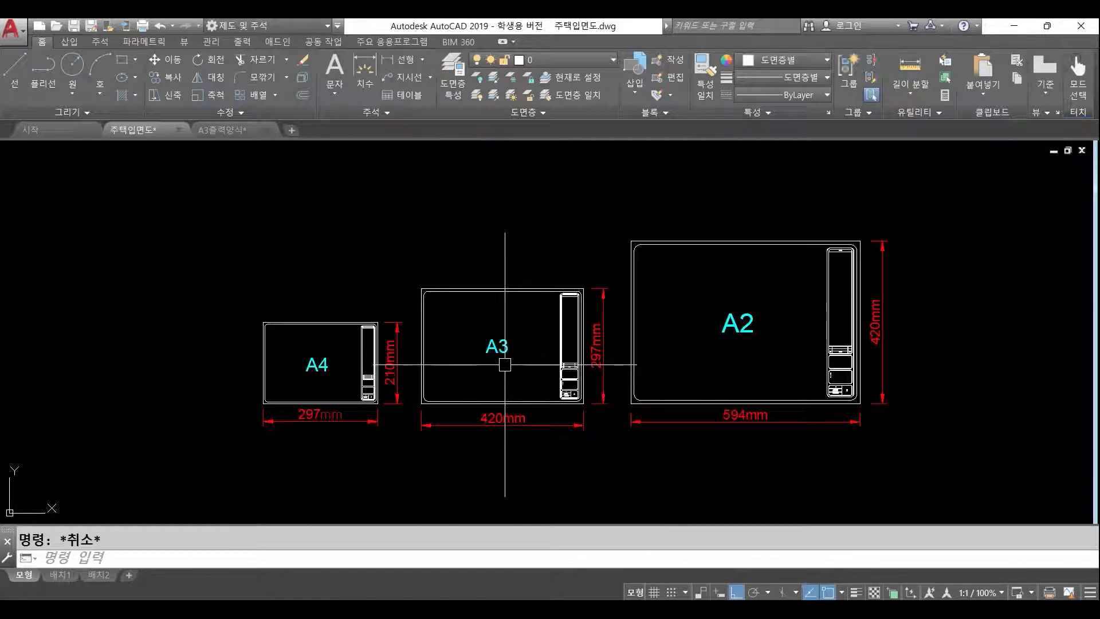
Step: Copy the whole A3 sheet template with its dimensions from the A3출력양식 drawing to the clipboard
{"action": "left_click", "coordinate": [214, 128]}
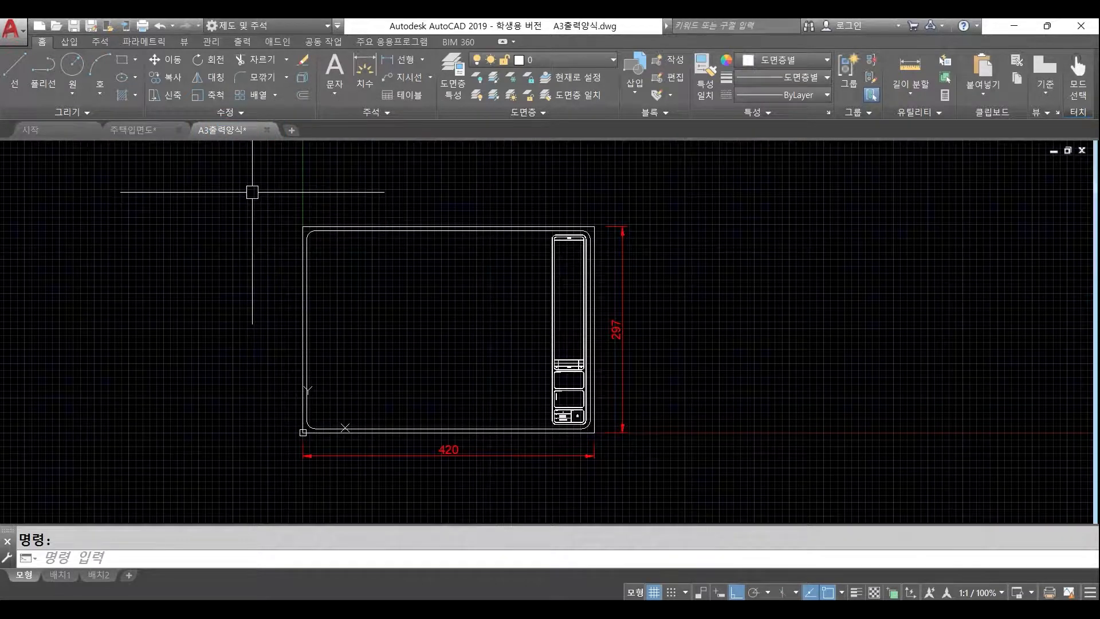
{"action": "left_click", "coordinate": [252, 192]}
{"action": "left_click", "coordinate": [710, 490]}
{"action": "key", "text": "ctrl+c"}
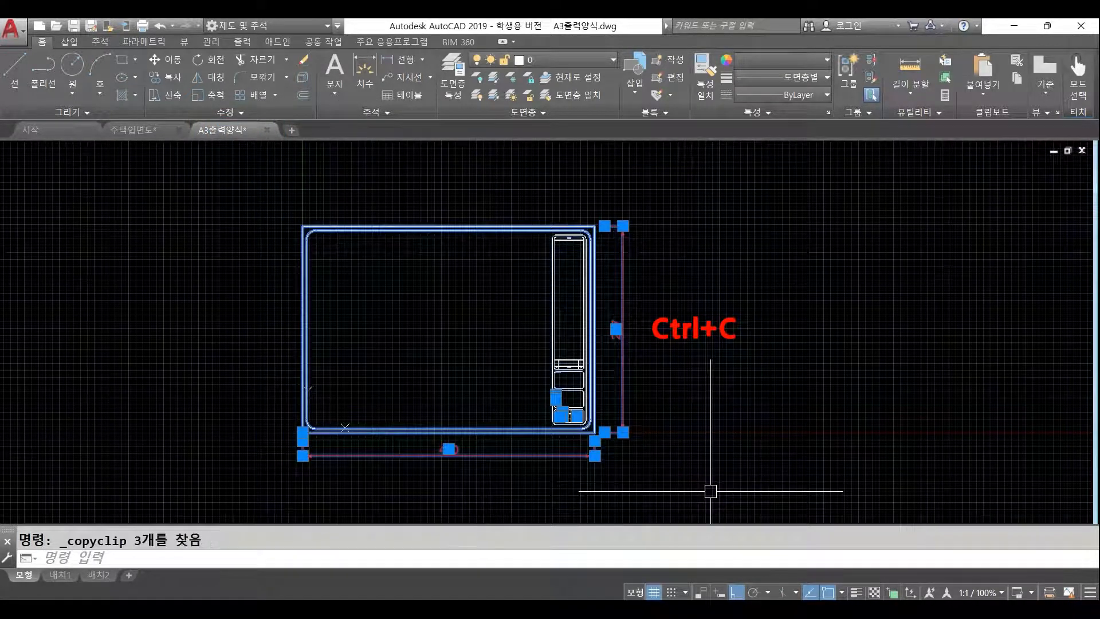
Step: Paste the A3 template into the 주택입면도 drawing, in the empty space between the house and the small sheet templates
{"action": "left_click", "coordinate": [146, 131]}
{"action": "scroll", "coordinate": [601, 401], "scroll_direction": "down", "scroll_amount": 8}
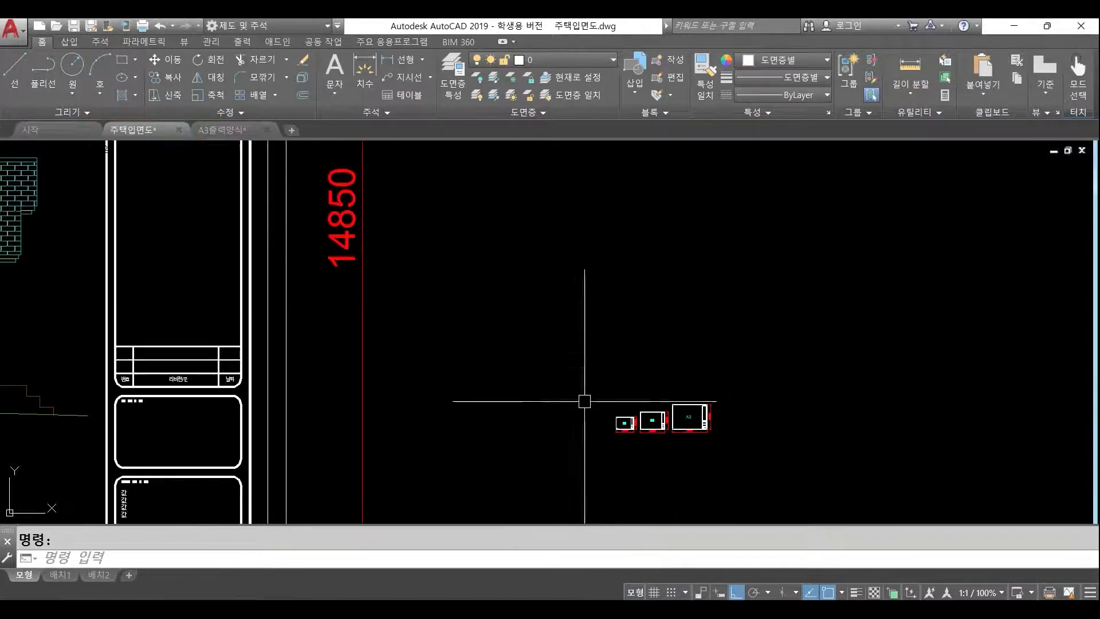
{"action": "key", "text": "ctrl+v"}
{"action": "scroll", "coordinate": [504, 404], "scroll_direction": "up", "scroll_amount": 3}
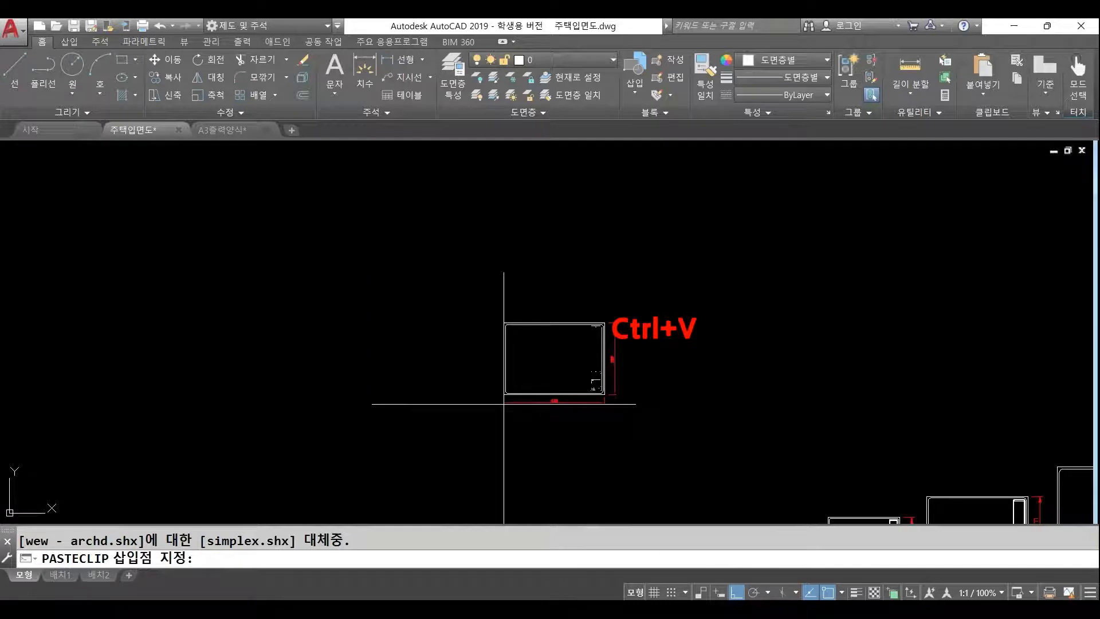
{"action": "left_click", "coordinate": [504, 404]}
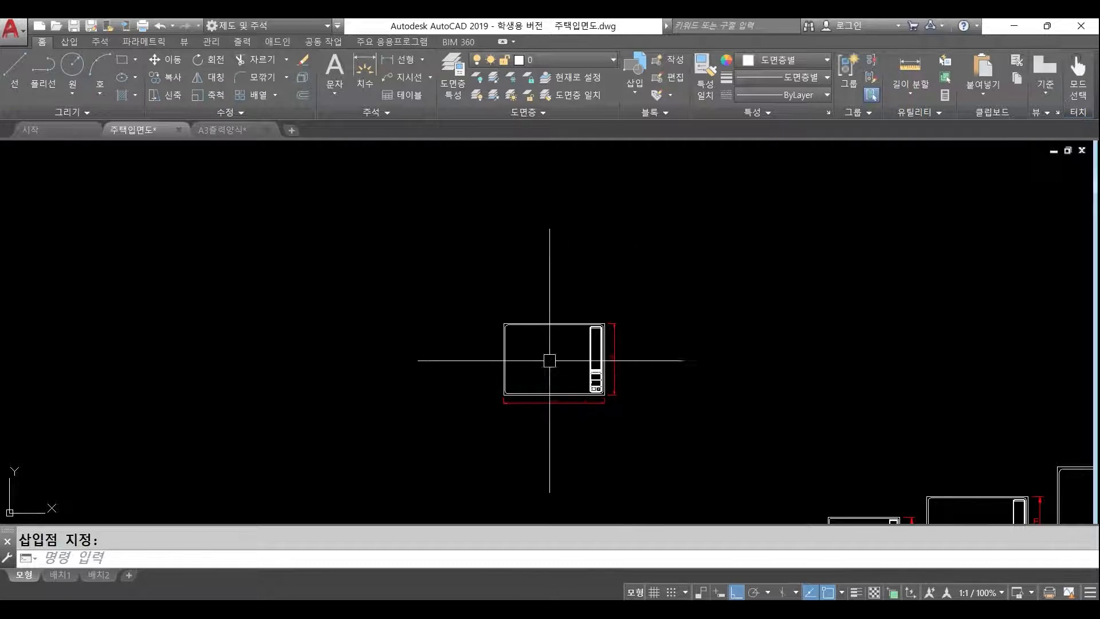
{"action": "scroll", "coordinate": [602, 370], "scroll_direction": "up", "scroll_amount": 5}
{"action": "key", "text": "Escape"}
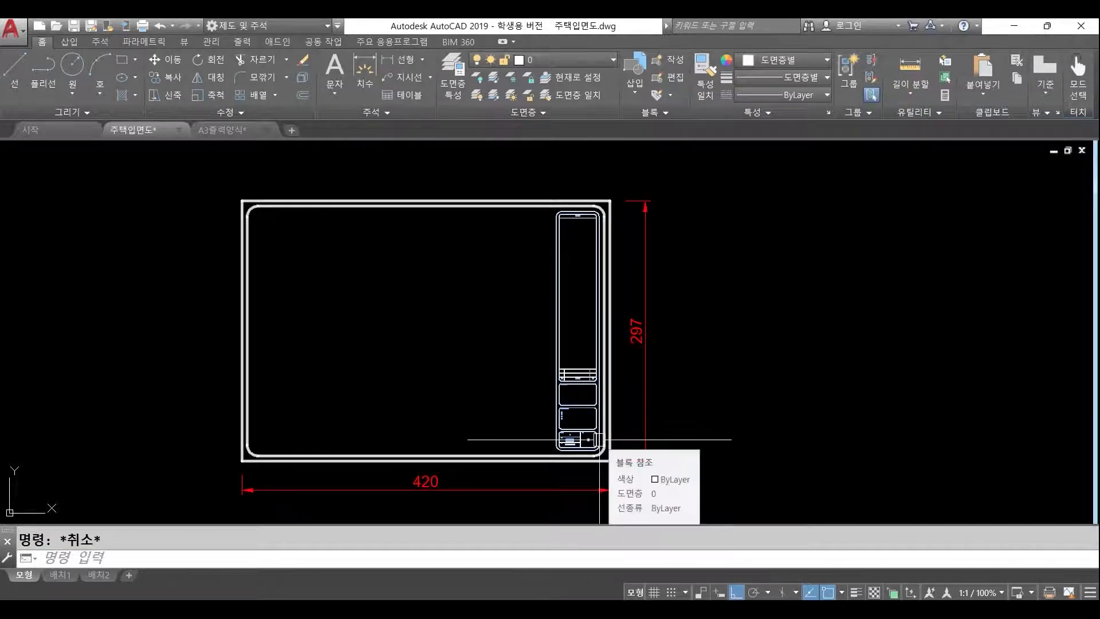
Step: Add a horizontal linear dimension below the house elevation, spanning the full width of its ground line
{"action": "scroll", "coordinate": [599, 436], "scroll_direction": "down", "scroll_amount": 2}
{"action": "scroll", "coordinate": [604, 434], "scroll_direction": "down", "scroll_amount": 3}
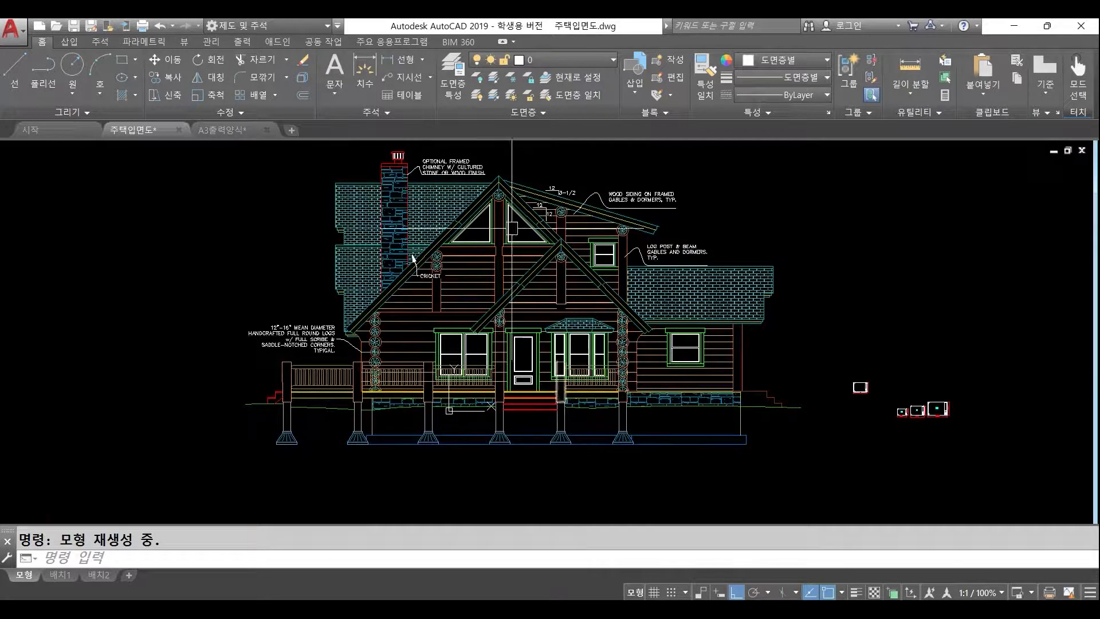
{"action": "left_click", "coordinate": [401, 59]}
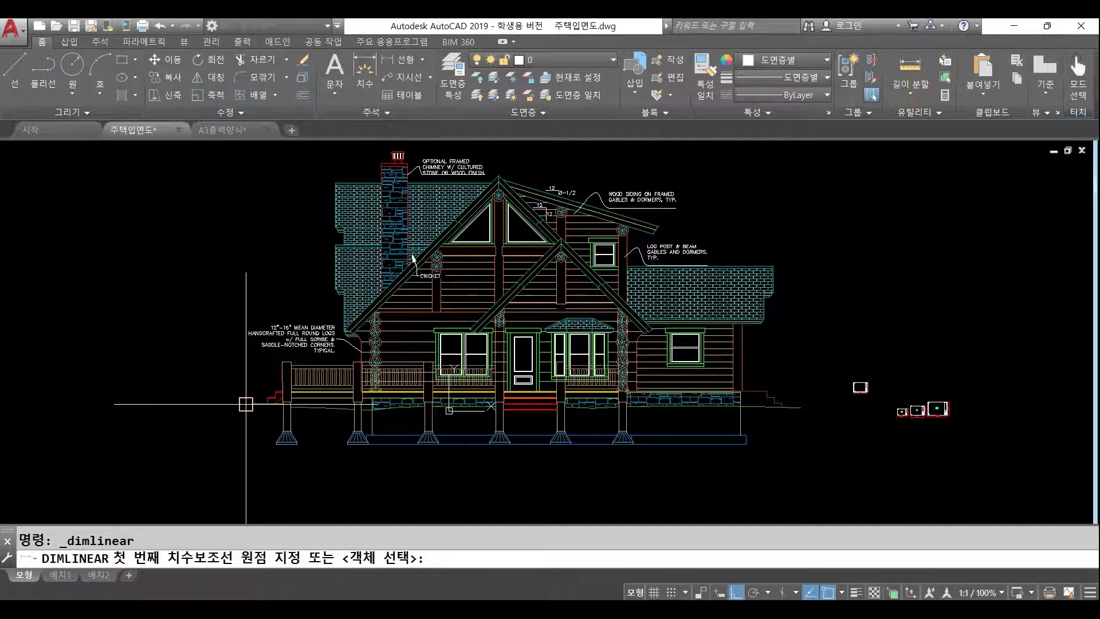
{"action": "left_click", "coordinate": [255, 436]}
{"action": "left_click", "coordinate": [799, 408]}
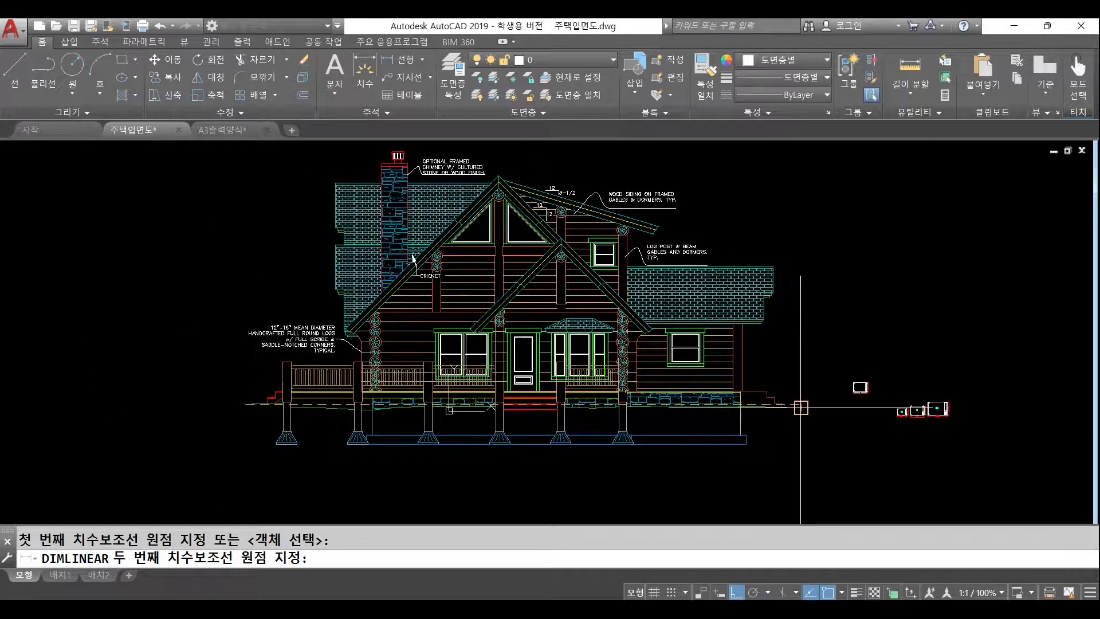
{"action": "left_click", "coordinate": [796, 481]}
{"action": "scroll", "coordinate": [528, 485], "scroll_direction": "up", "scroll_amount": 2}
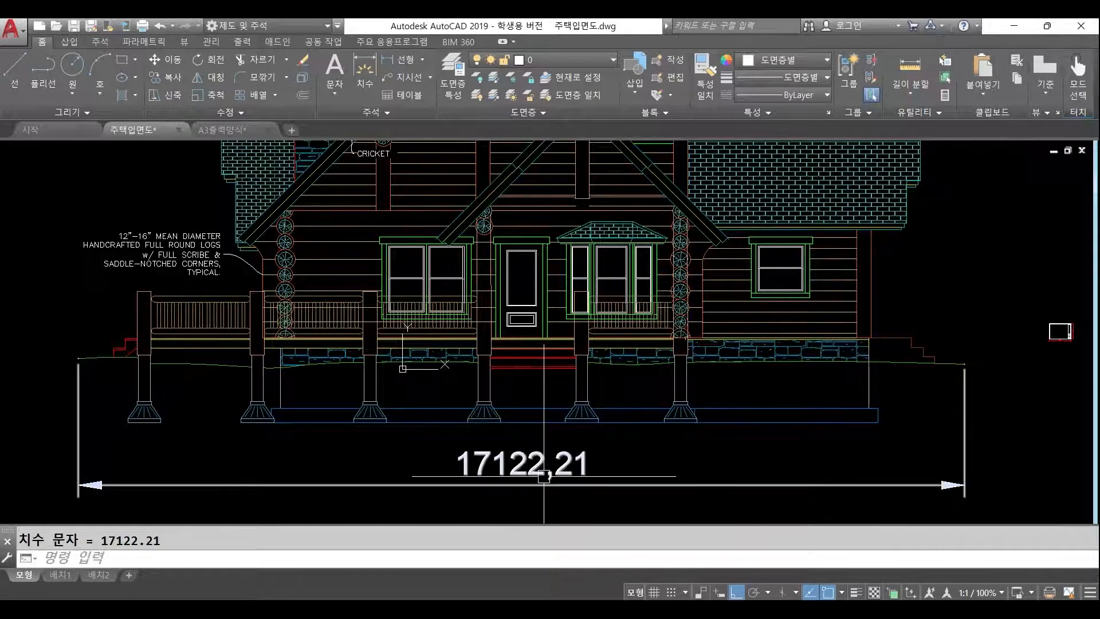
{"action": "scroll", "coordinate": [567, 491], "scroll_direction": "down", "scroll_amount": 2}
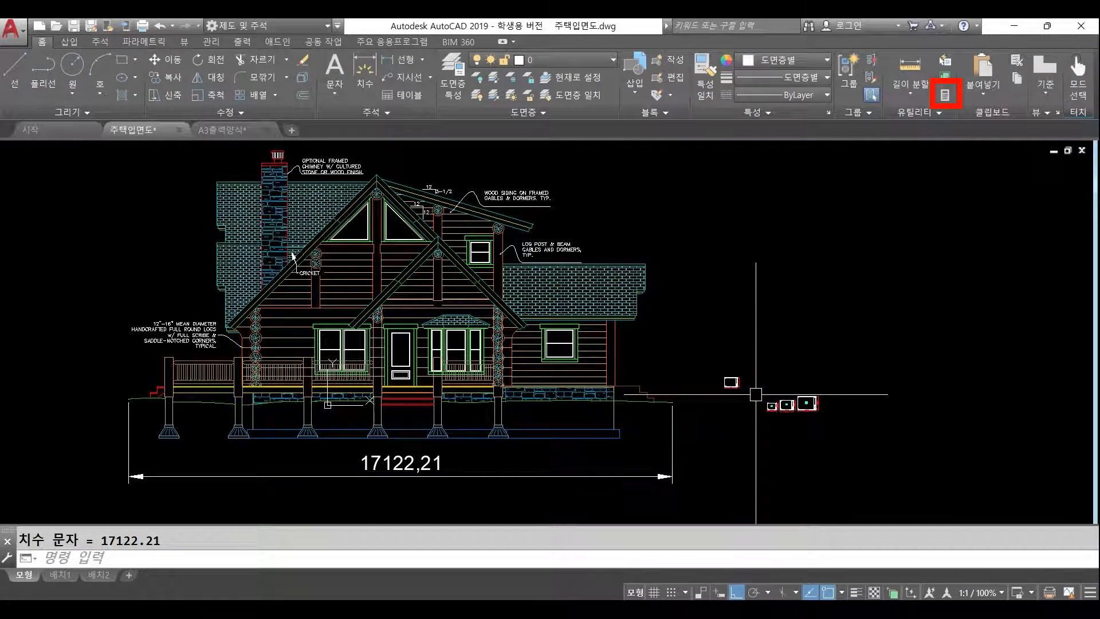
Step: Calculate 20000/420 in the quick calculator to find the template's scale ratio, and close the calculator
{"action": "left_click", "coordinate": [947, 95]}
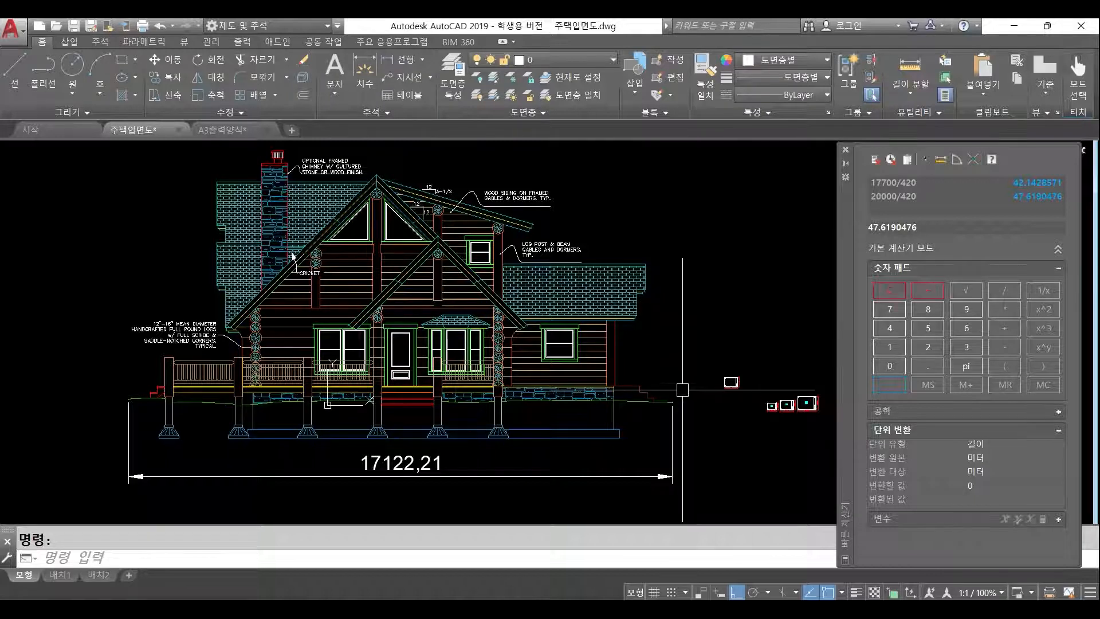
{"action": "left_click", "coordinate": [925, 348]}
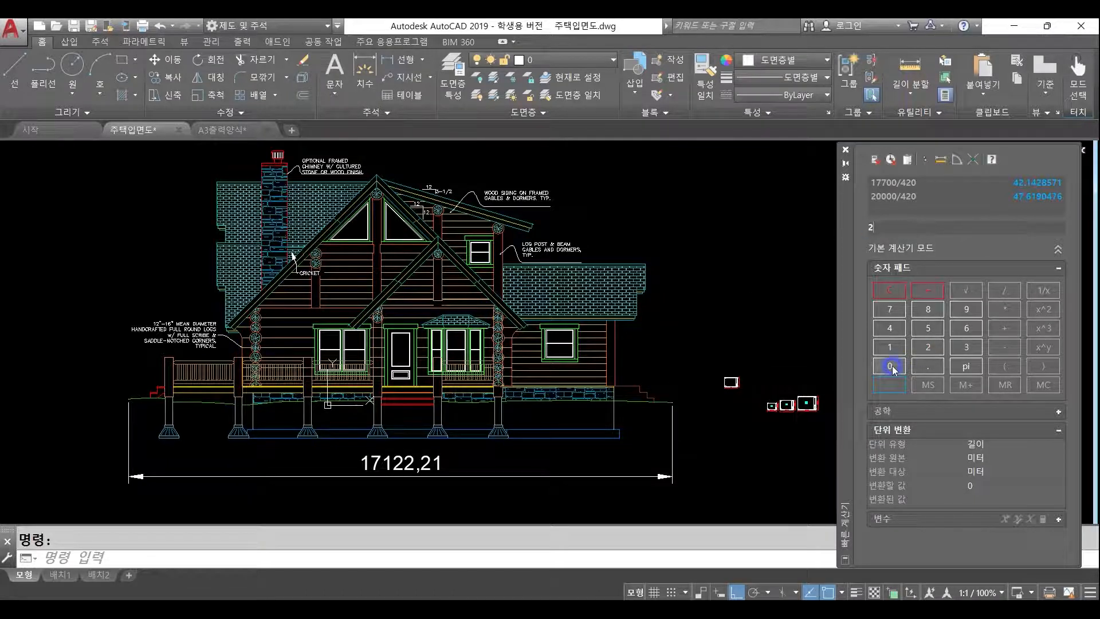
{"action": "left_click", "coordinate": [889, 368]}
{"action": "left_click", "coordinate": [890, 367]}
{"action": "left_click", "coordinate": [890, 367]}
{"action": "left_click", "coordinate": [1004, 295]}
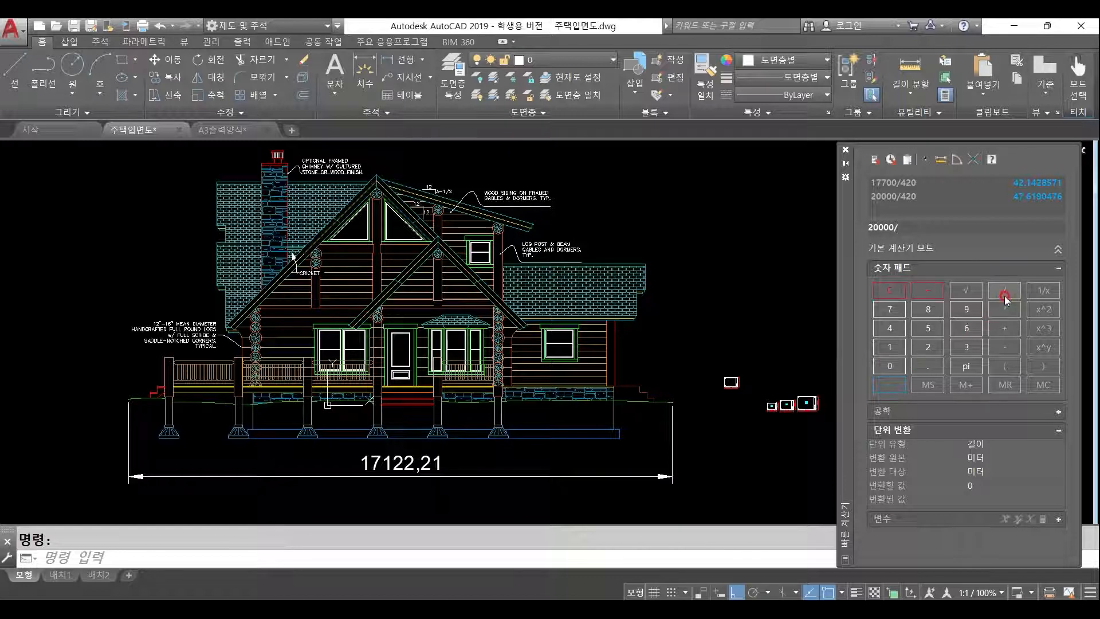
{"action": "left_click", "coordinate": [890, 329]}
{"action": "left_click", "coordinate": [927, 347]}
{"action": "left_click", "coordinate": [892, 367]}
{"action": "left_click", "coordinate": [890, 384]}
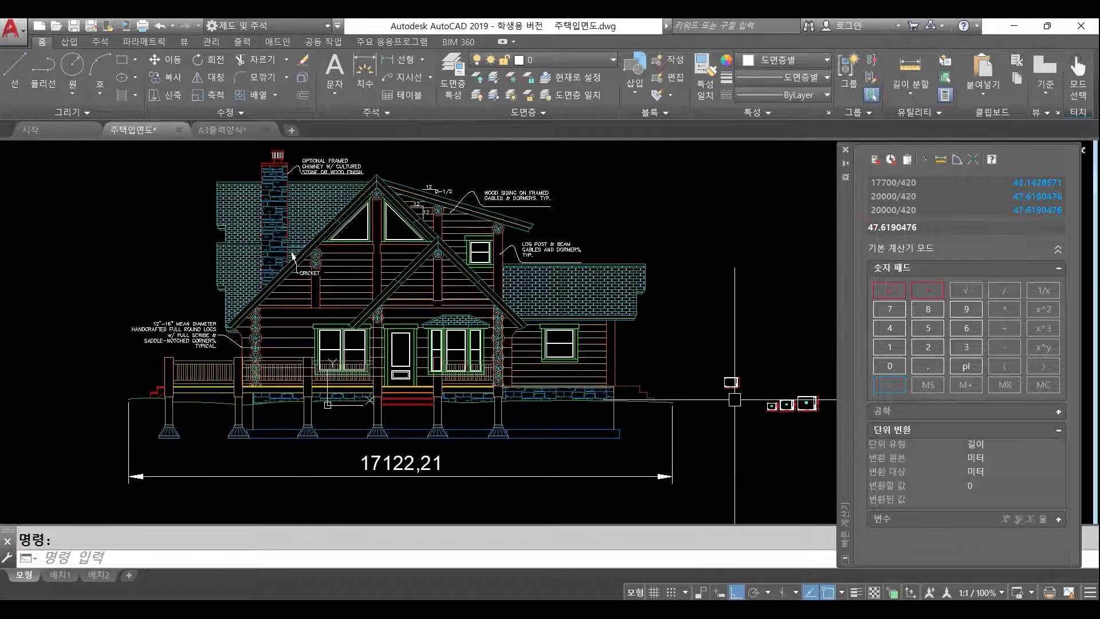
{"action": "scroll", "coordinate": [735, 399], "scroll_direction": "down", "scroll_amount": 1}
{"action": "scroll", "coordinate": [698, 295], "scroll_direction": "up", "scroll_amount": 1}
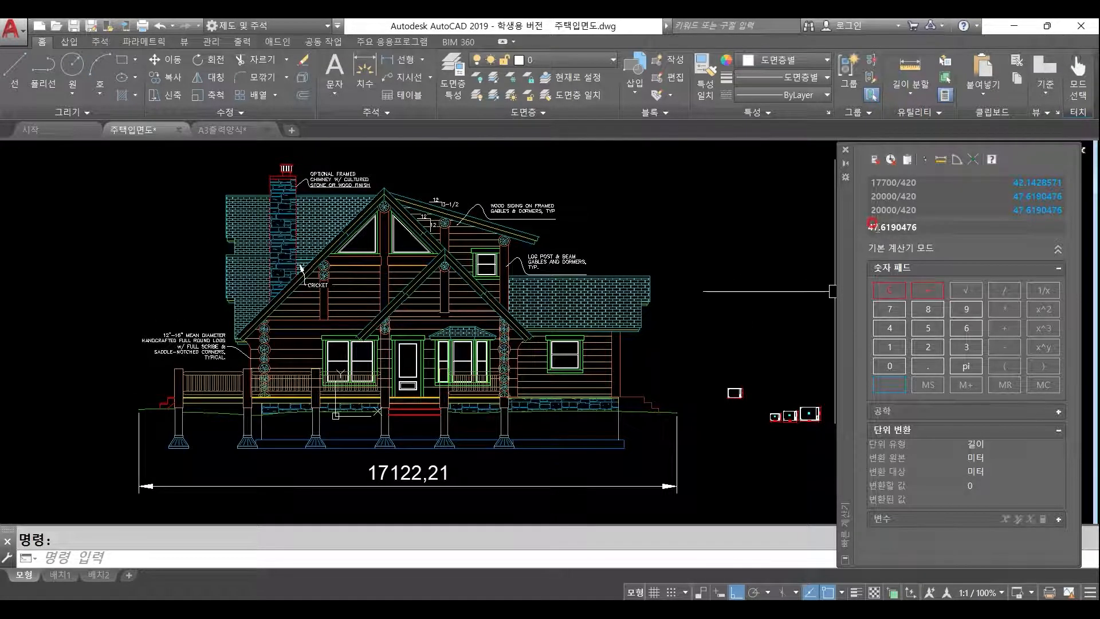
{"action": "left_click", "coordinate": [844, 150]}
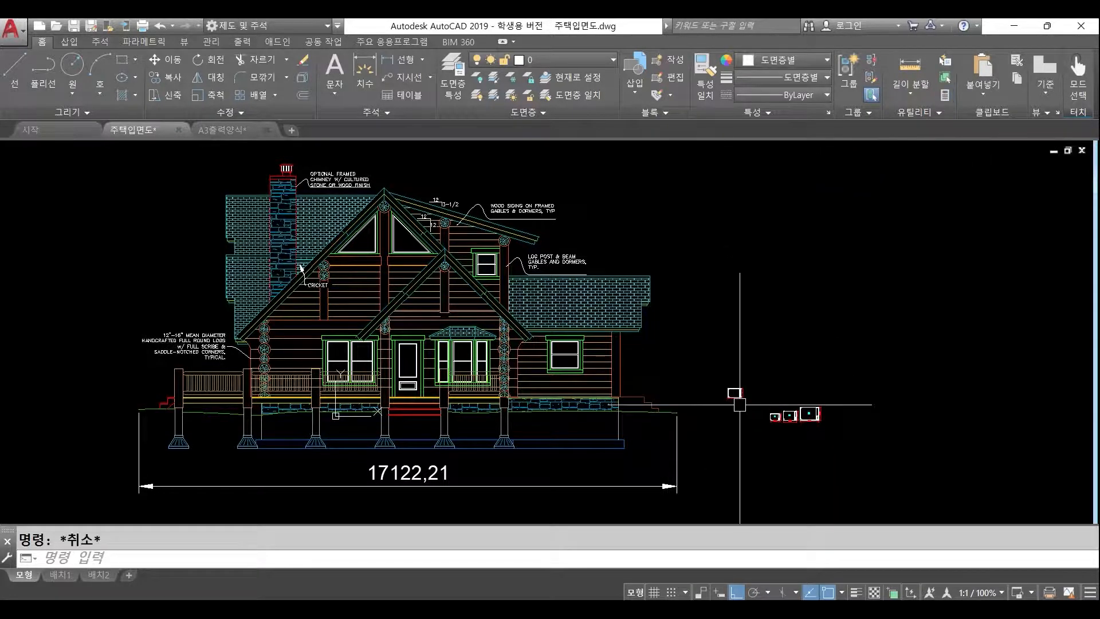
Step: Scale the pasted A3 template and its dimensions by a factor of 50 about the sheet's lower-left outer corner
{"action": "key", "text": "Escape"}
{"action": "scroll", "coordinate": [739, 401], "scroll_direction": "up", "scroll_amount": 5}
{"action": "scroll", "coordinate": [743, 398], "scroll_direction": "up", "scroll_amount": 2}
{"action": "middle_click_drag", "start_coordinate": [746, 388], "coordinate": [680, 429]}
{"action": "type", "text": "sc"}
{"action": "key", "text": "Return"}
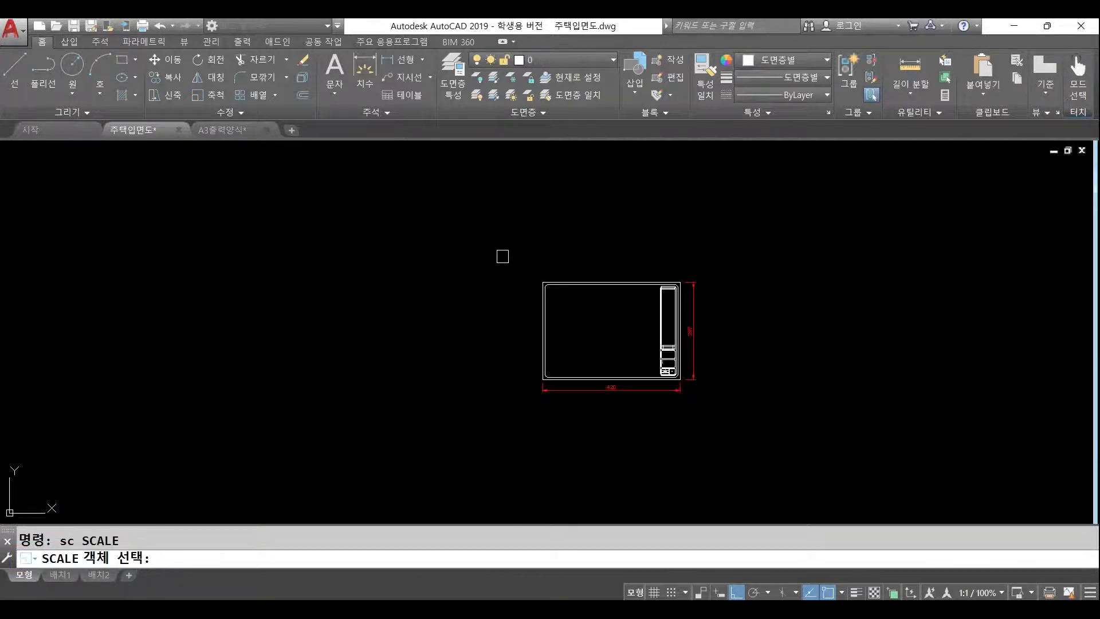
{"action": "left_click", "coordinate": [501, 256]}
{"action": "left_click", "coordinate": [762, 462]}
{"action": "key", "text": "Return"}
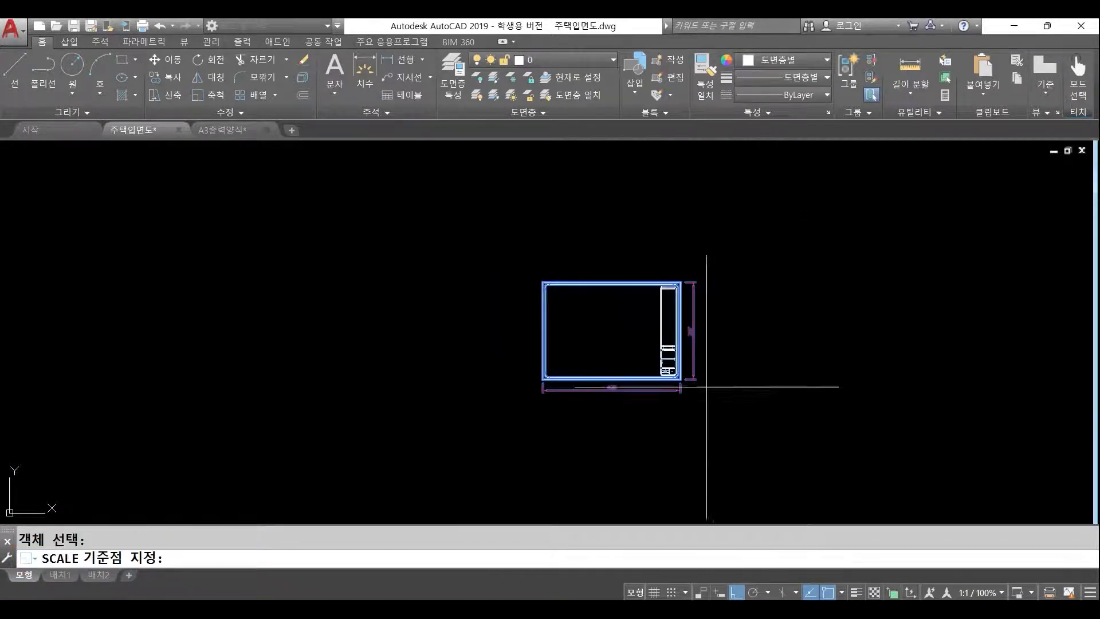
{"action": "scroll", "coordinate": [597, 369], "scroll_direction": "up", "scroll_amount": 4}
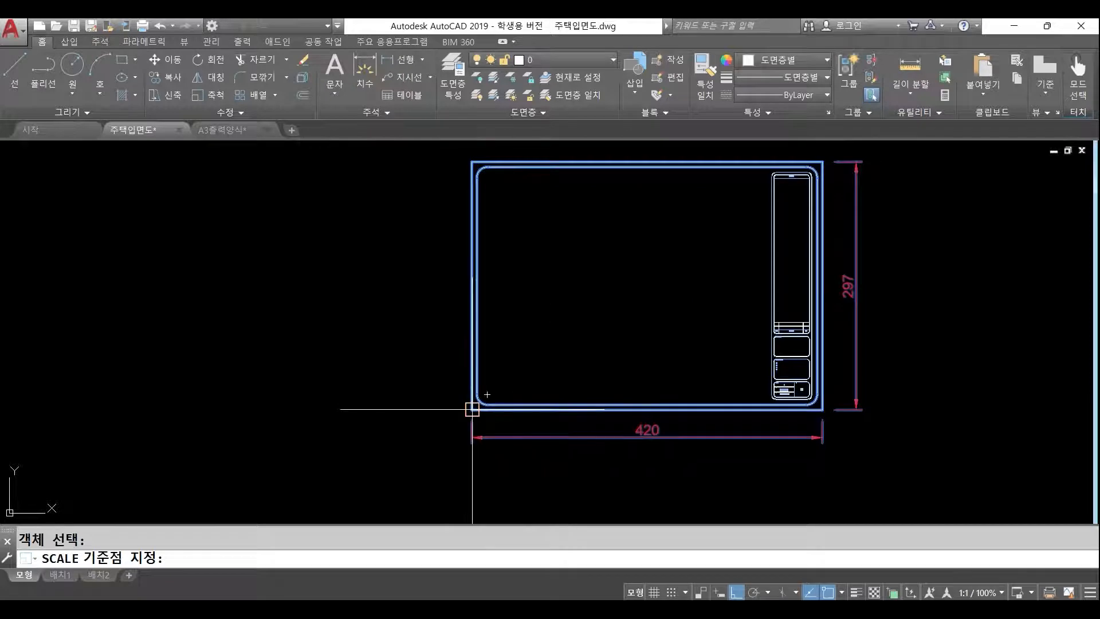
{"action": "left_click", "coordinate": [472, 408]}
{"action": "scroll", "coordinate": [475, 412], "scroll_direction": "down", "scroll_amount": 5}
{"action": "type", "text": "50"}
{"action": "key", "text": "Return"}
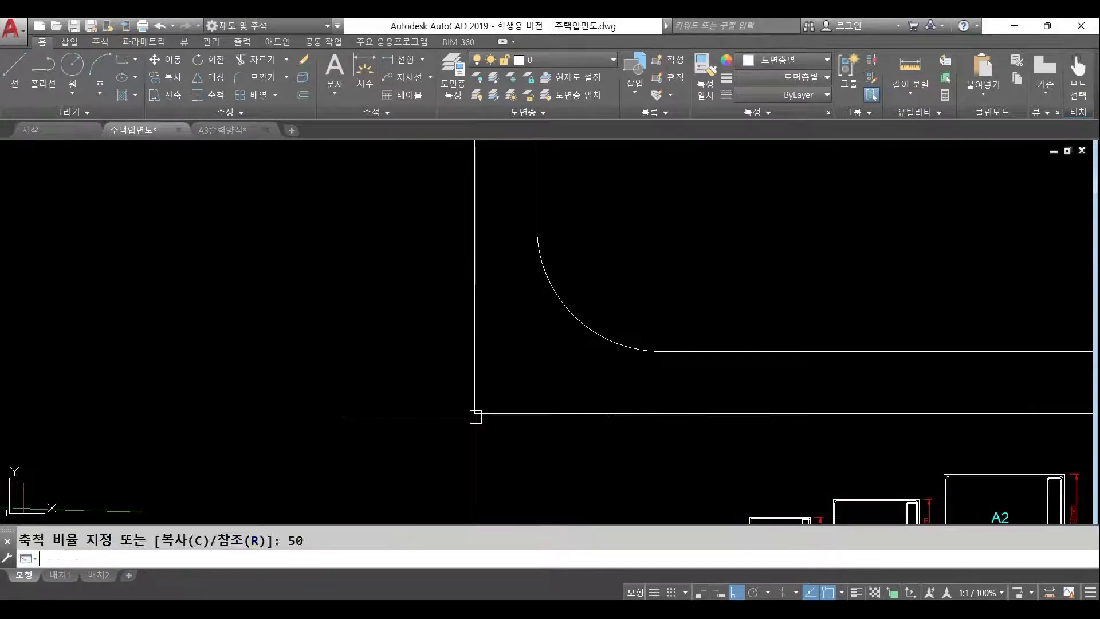
Step: Move the enlarged A3 template, without its dimensions, freely over the original house elevation with ortho mode off so it frames the house
{"action": "scroll", "coordinate": [475, 416], "scroll_direction": "down", "scroll_amount": 10}
{"action": "type", "text": "m"}
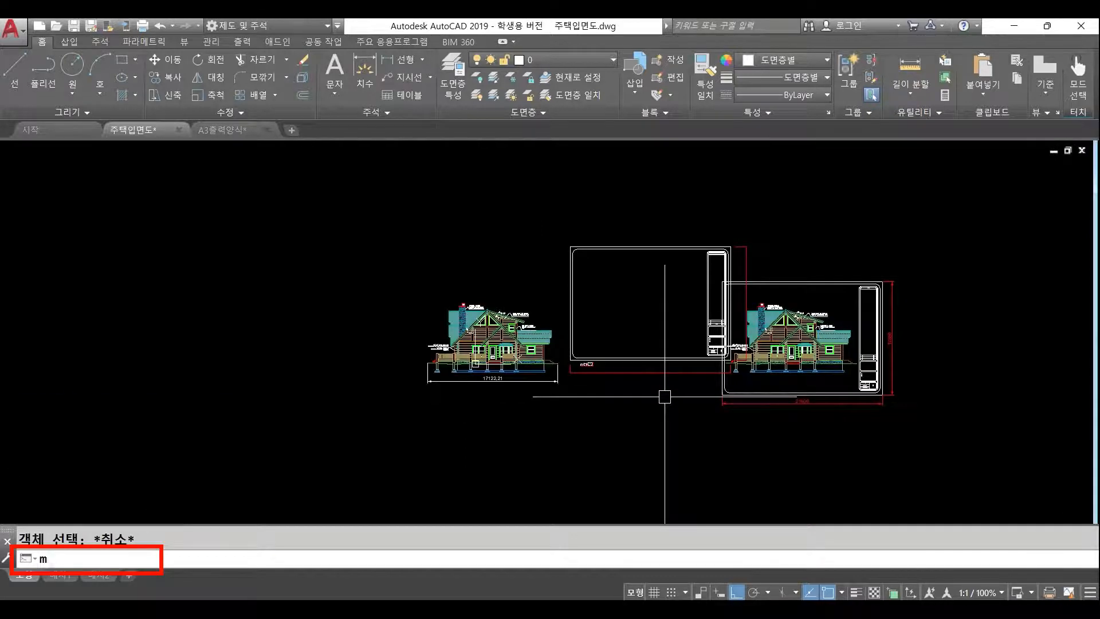
{"action": "key", "text": "Return"}
{"action": "left_click", "coordinate": [658, 356]}
{"action": "key", "text": "Return"}
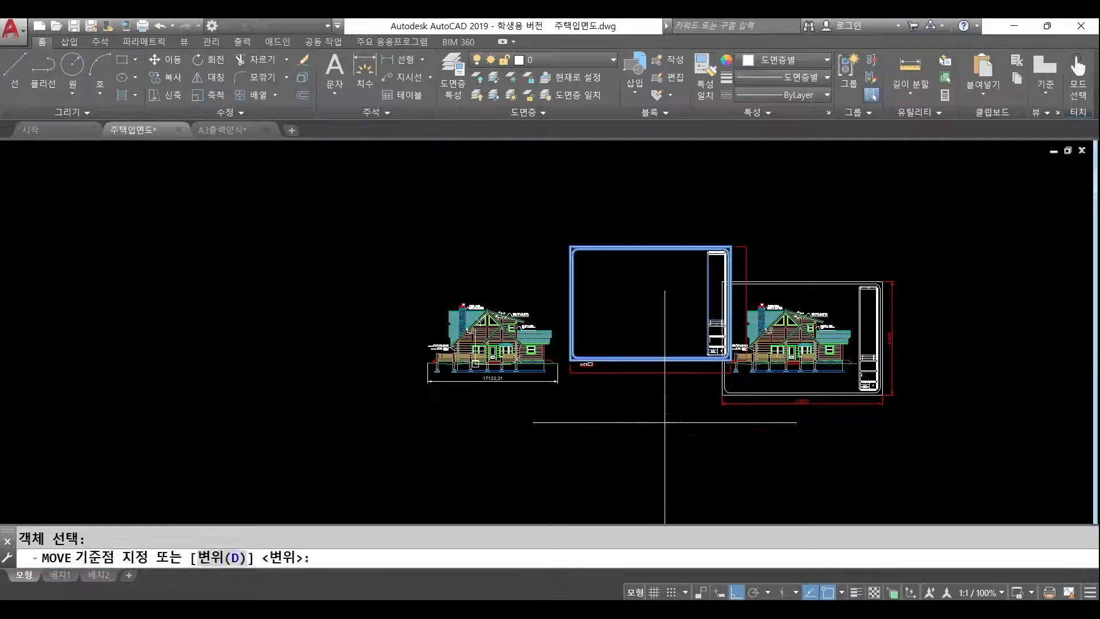
{"action": "left_click", "coordinate": [663, 422]}
{"action": "key", "text": "F8"}
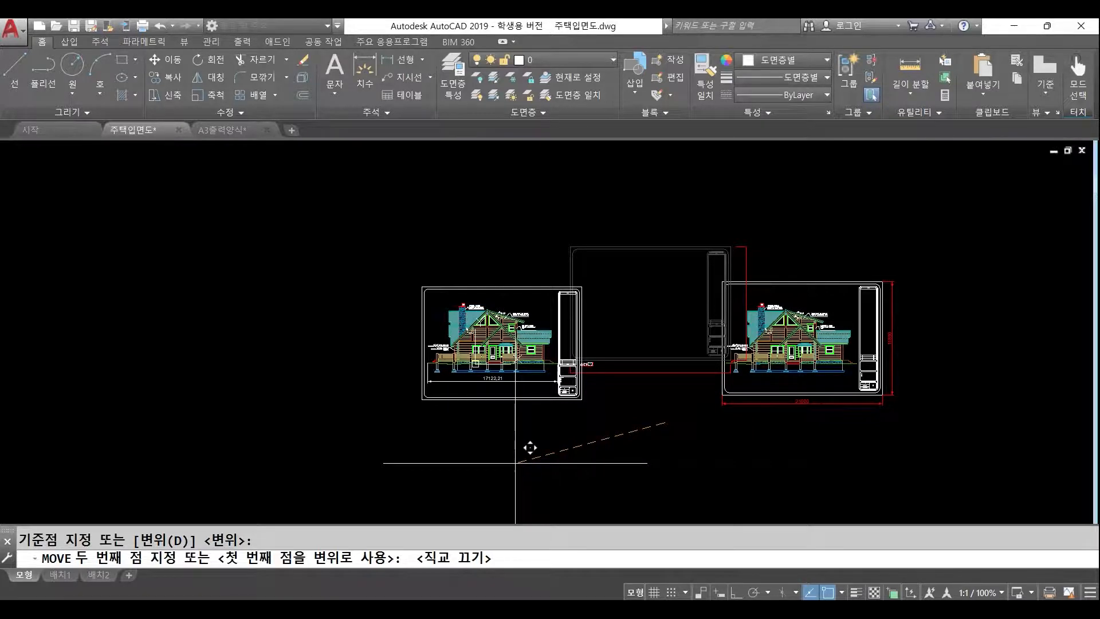
{"action": "left_click", "coordinate": [515, 463]}
{"action": "scroll", "coordinate": [483, 348], "scroll_direction": "up", "scroll_amount": 4}
Step: Move the template slightly upward to better centre the house elevation vertically inside its frame
{"action": "type", "text": "m"}
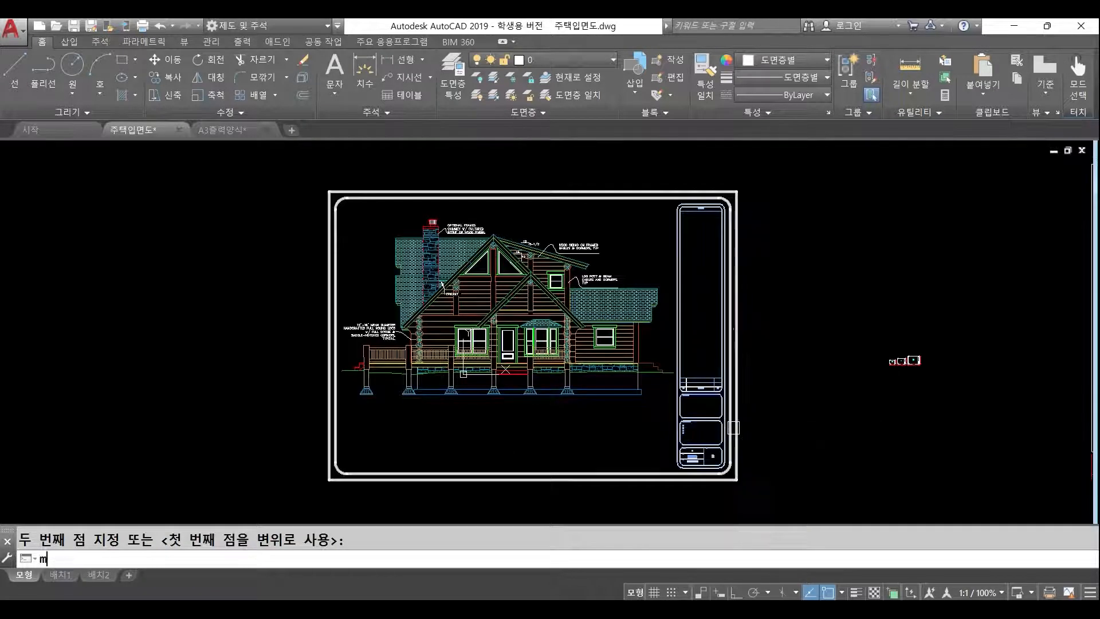
{"action": "key", "text": "Return"}
{"action": "left_click", "coordinate": [733, 427]}
{"action": "key", "text": "Return"}
{"action": "left_click", "coordinate": [830, 440]}
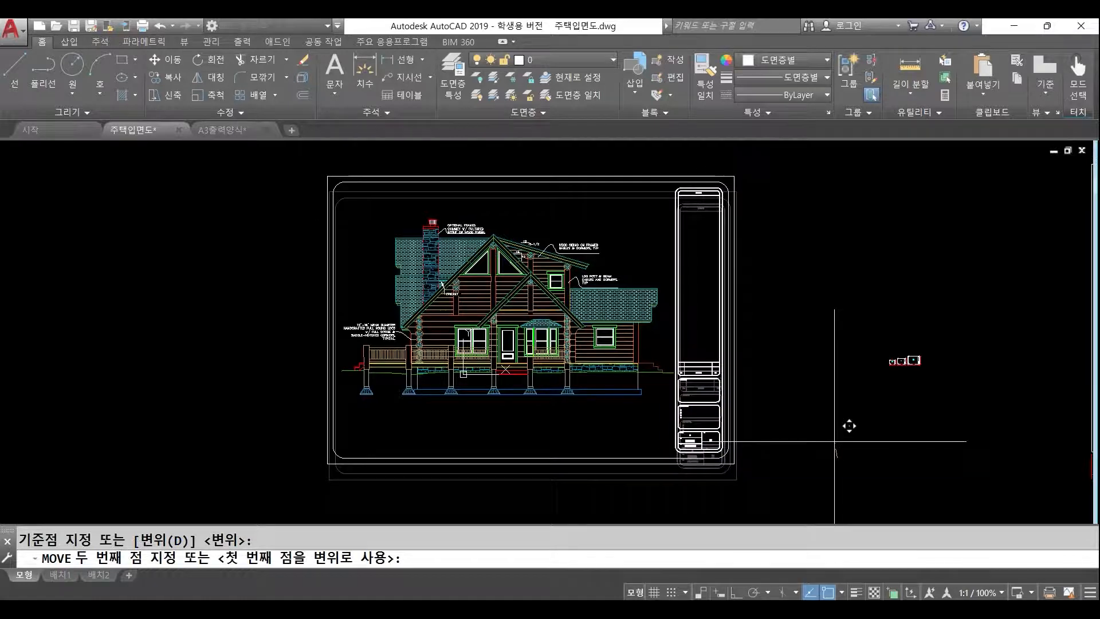
{"action": "key", "text": "Escape"}
{"action": "middle_click_drag", "start_coordinate": [718, 413], "coordinate": [731, 443]}
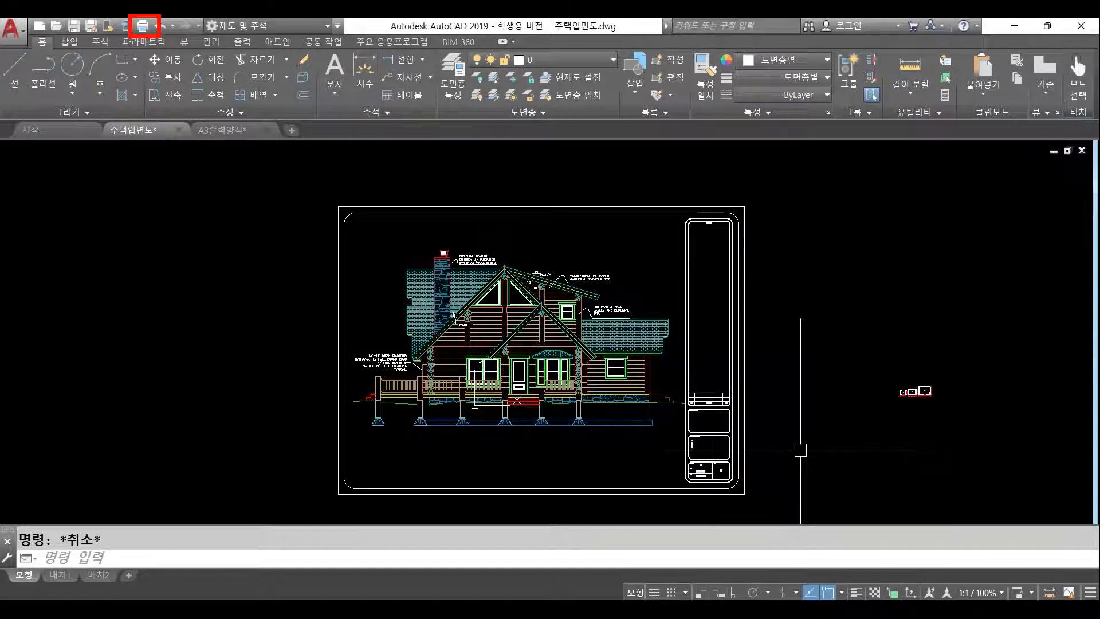
Step: Set up a centred DWG To PDF.pc3 plot on ISO full-page A3 (420 x 297 mm), windowing the plot area to the template's opposite outer corners
{"action": "left_click", "coordinate": [143, 26]}
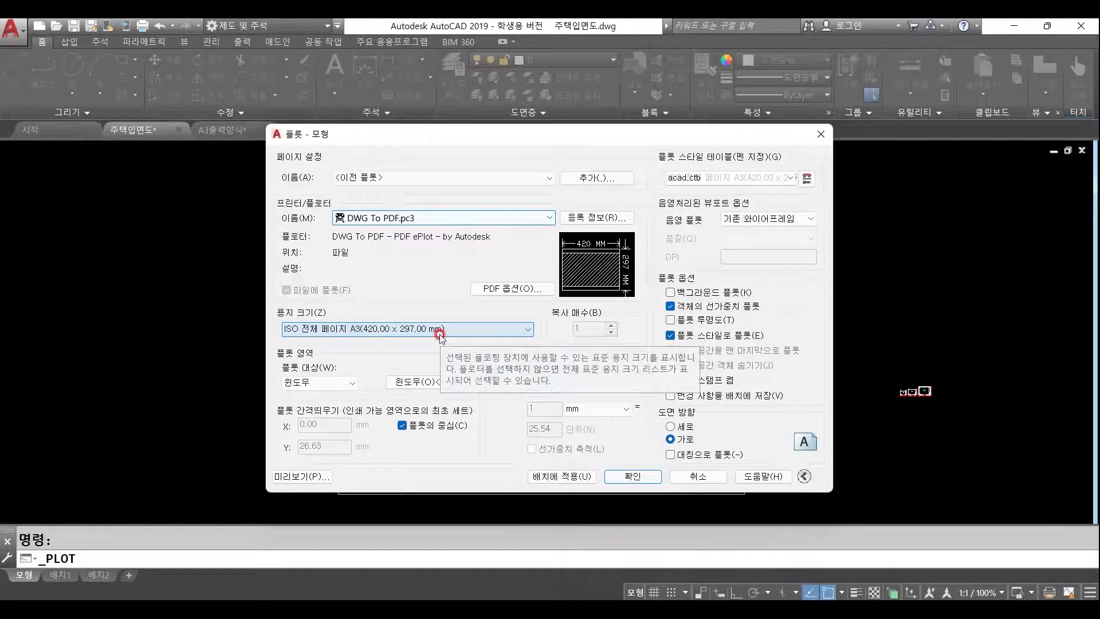
{"action": "left_click", "coordinate": [332, 382]}
{"action": "left_click", "coordinate": [338, 404]}
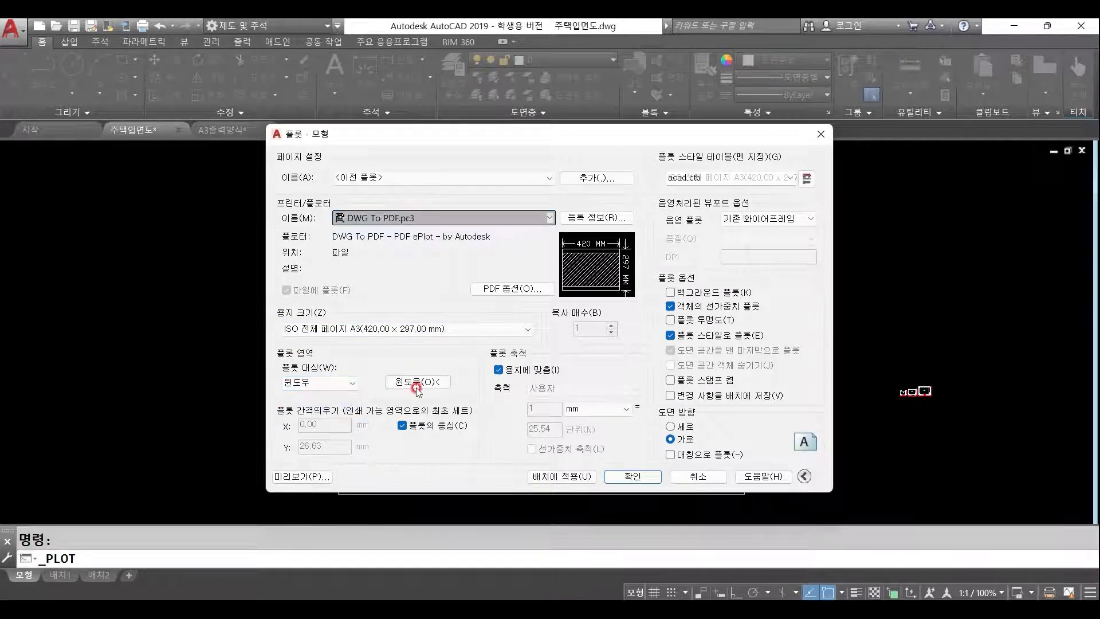
{"action": "left_click", "coordinate": [419, 383]}
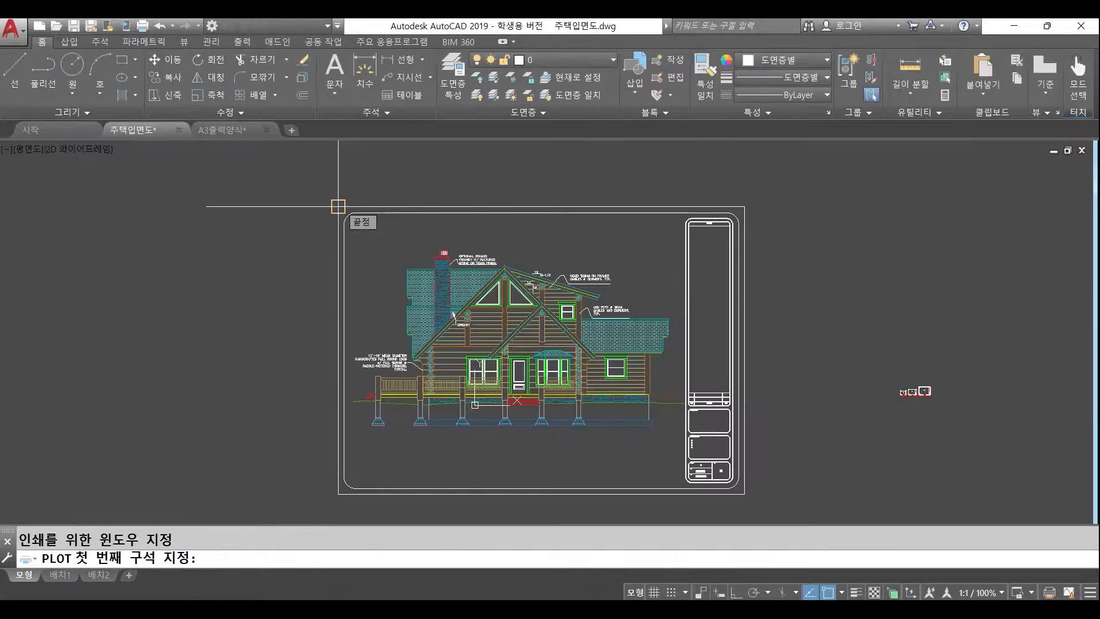
{"action": "left_click", "coordinate": [338, 207]}
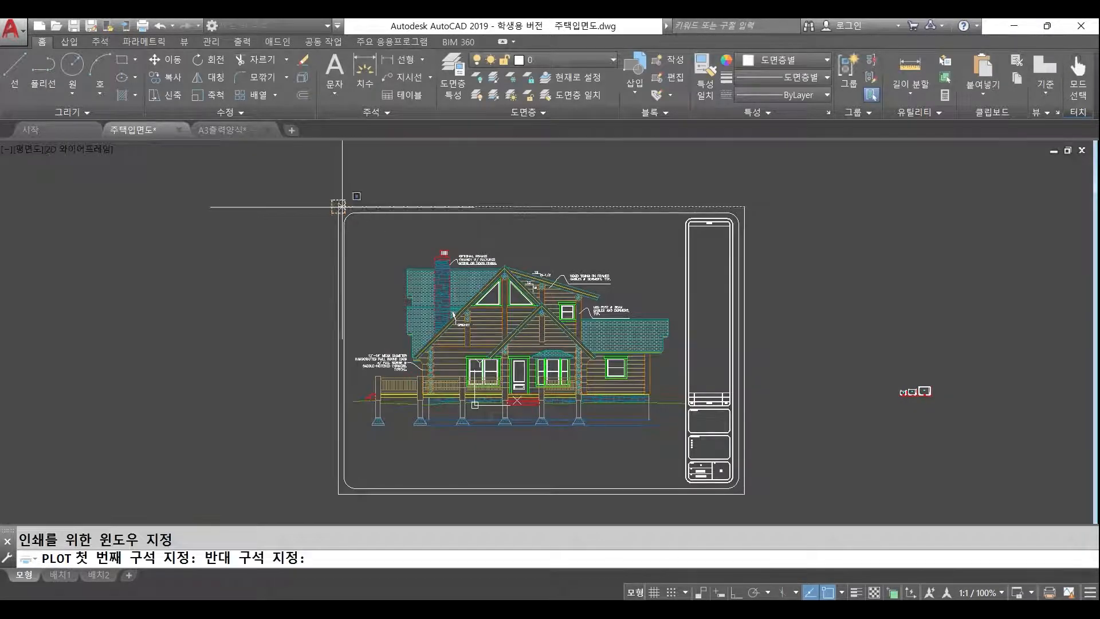
{"action": "left_click", "coordinate": [745, 492]}
{"action": "left_click", "coordinate": [403, 425]}
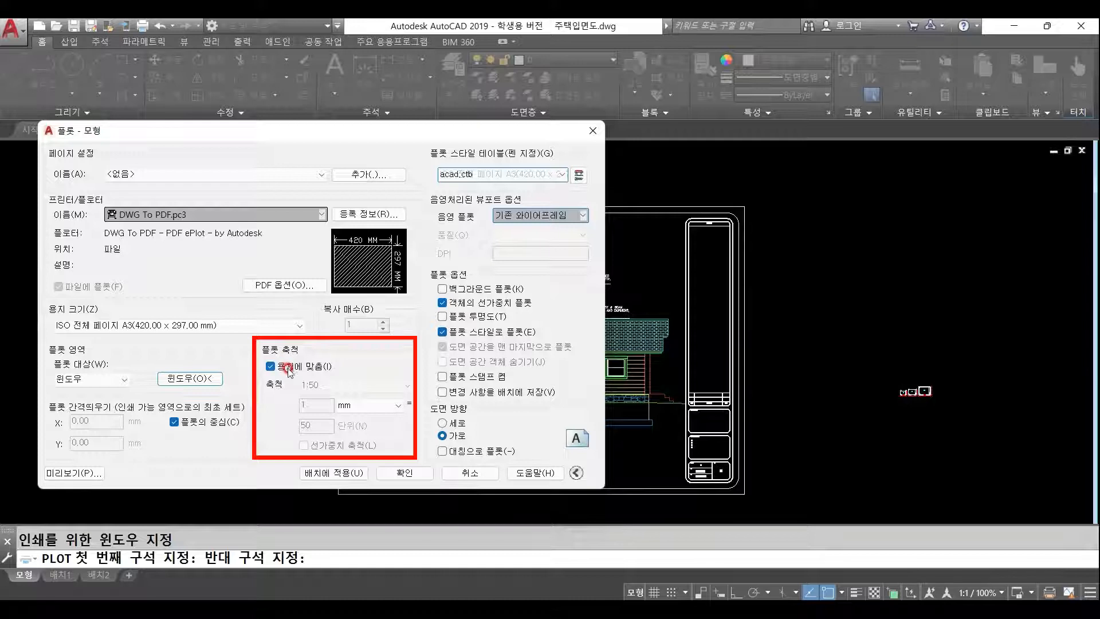
Step: Turn off fit to paper and set the plot scale to 1:50
{"action": "left_click", "coordinate": [313, 367]}
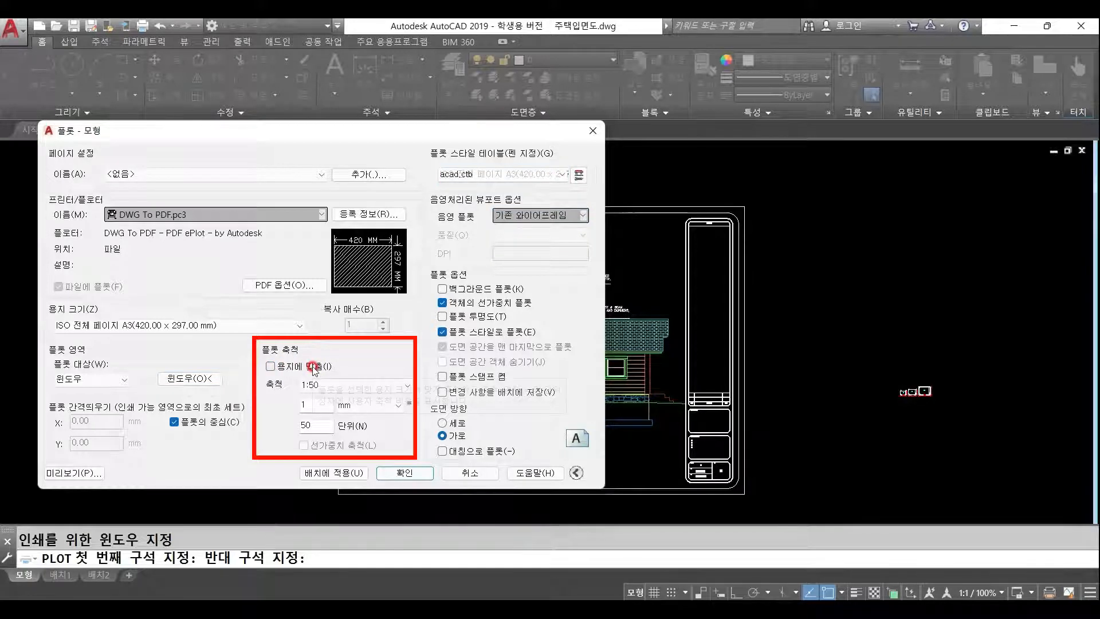
{"action": "left_click", "coordinate": [355, 385]}
{"action": "left_click", "coordinate": [343, 487]}
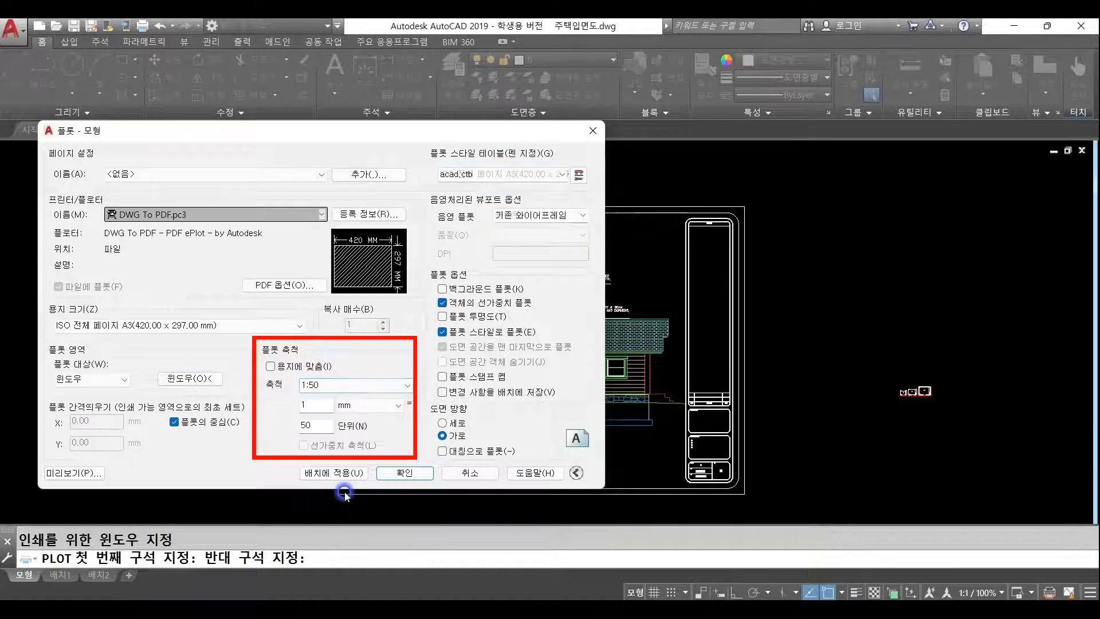
{"action": "left_click", "coordinate": [313, 384]}
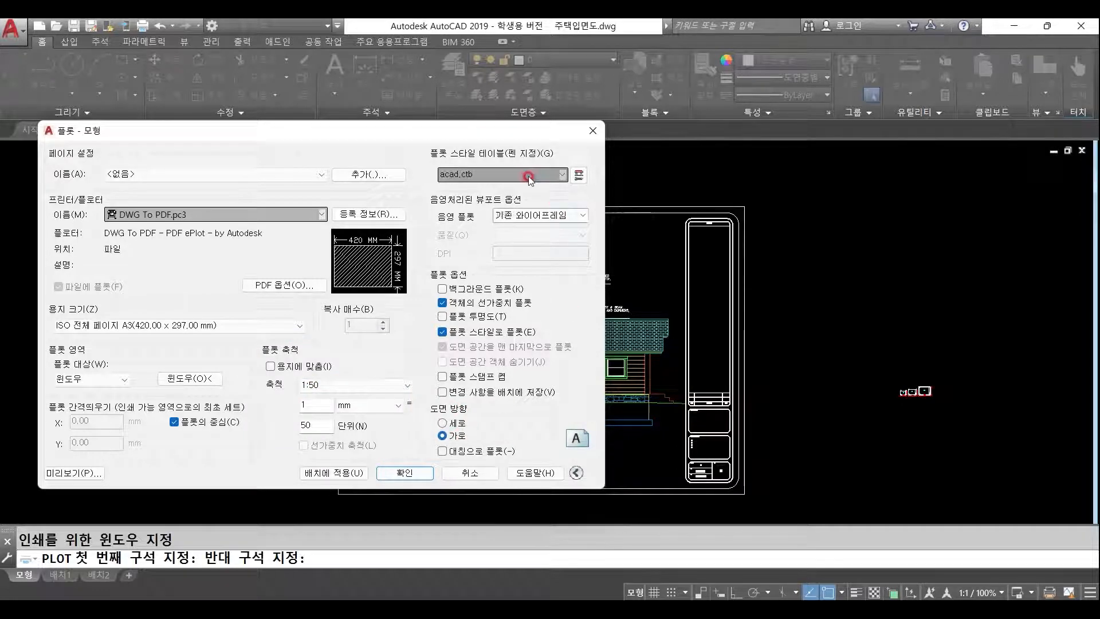
Step: Preview the plot of the framed house elevation, close the preview and run the plot to PDF
{"action": "left_click", "coordinate": [78, 473]}
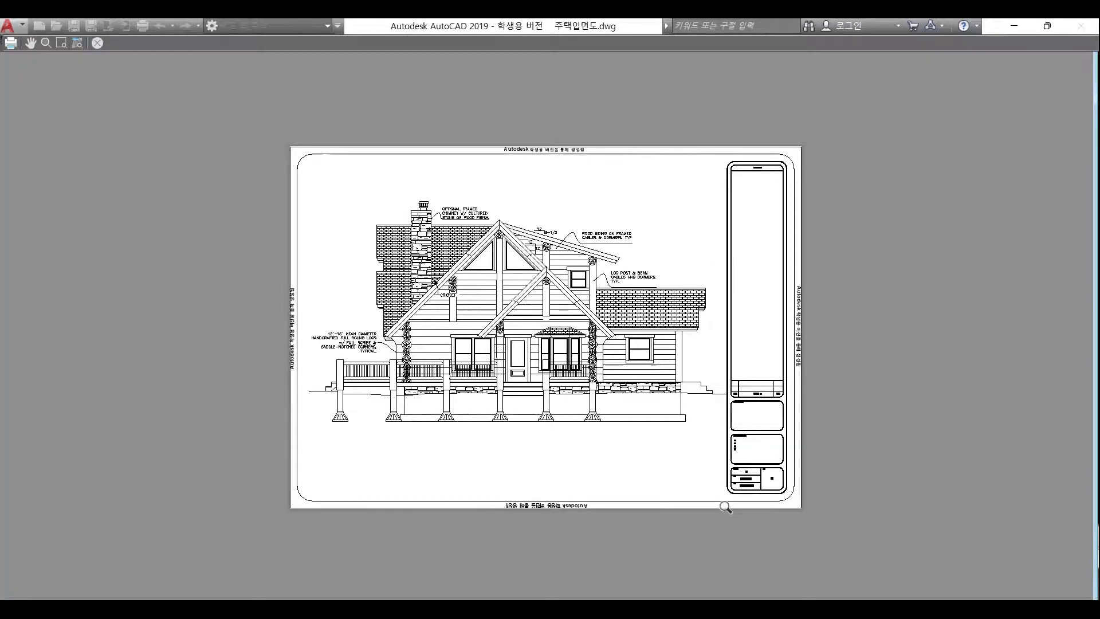
{"action": "key", "text": "Escape"}
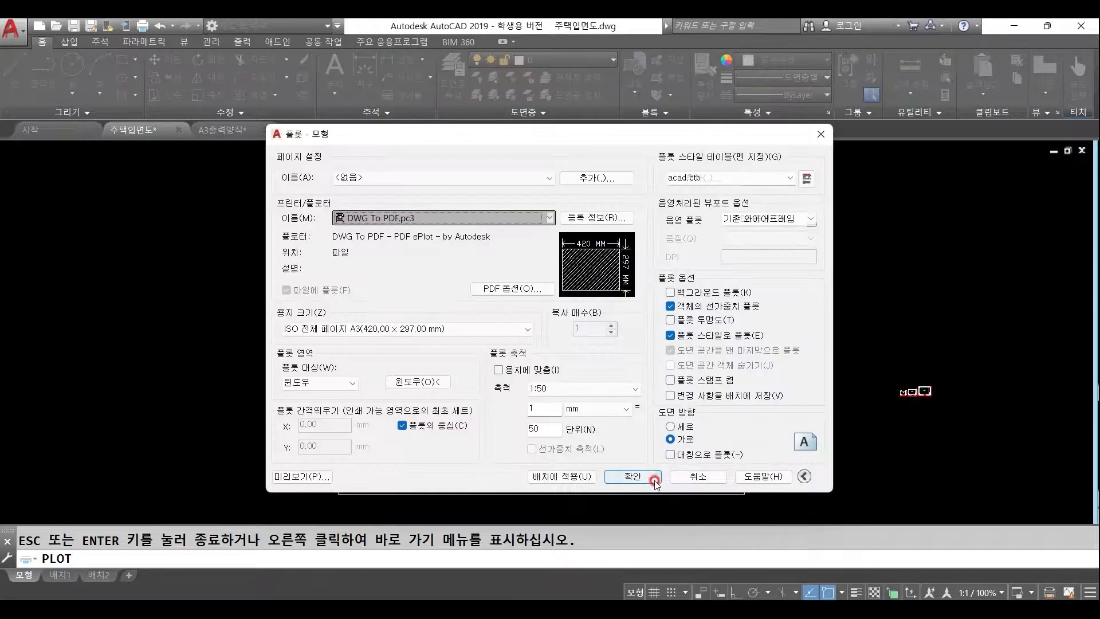
{"action": "left_click", "coordinate": [653, 477]}
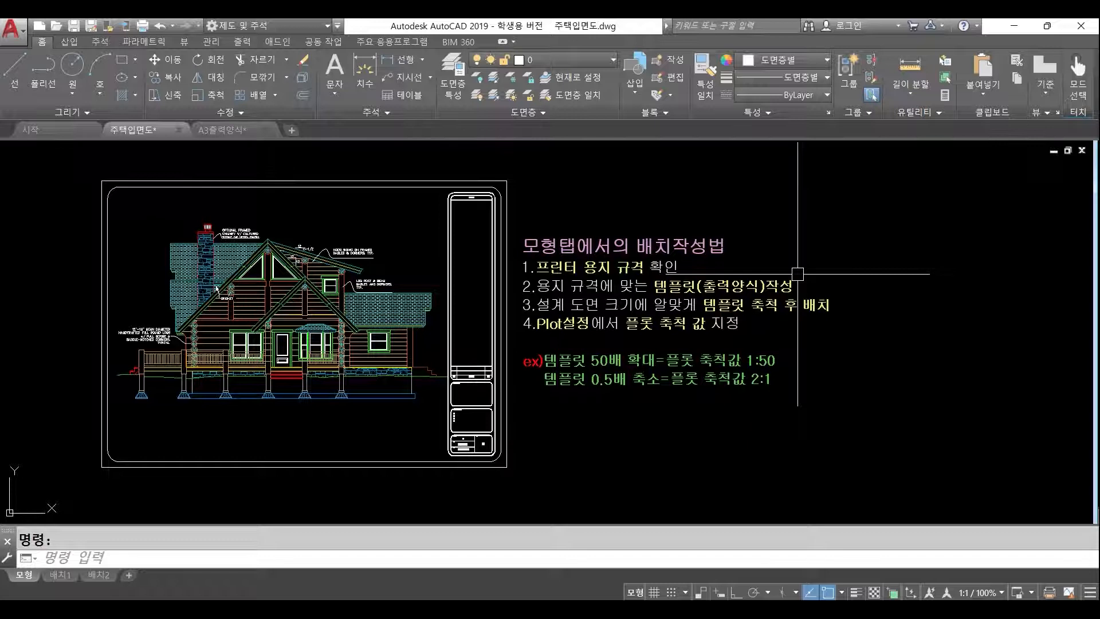
{"action": "key", "text": "Escape"}
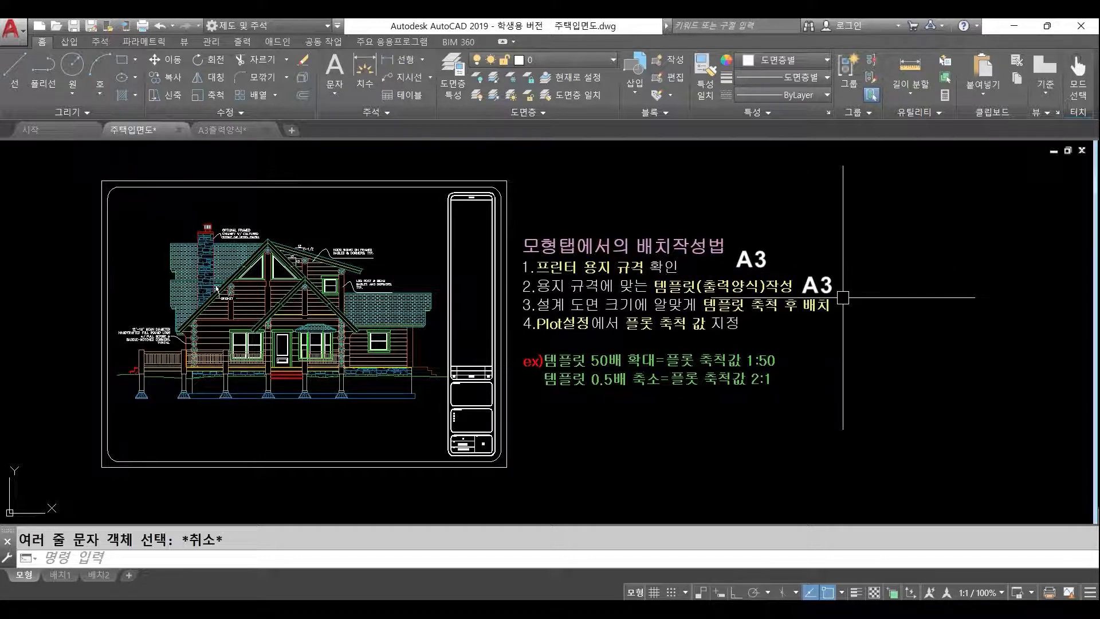